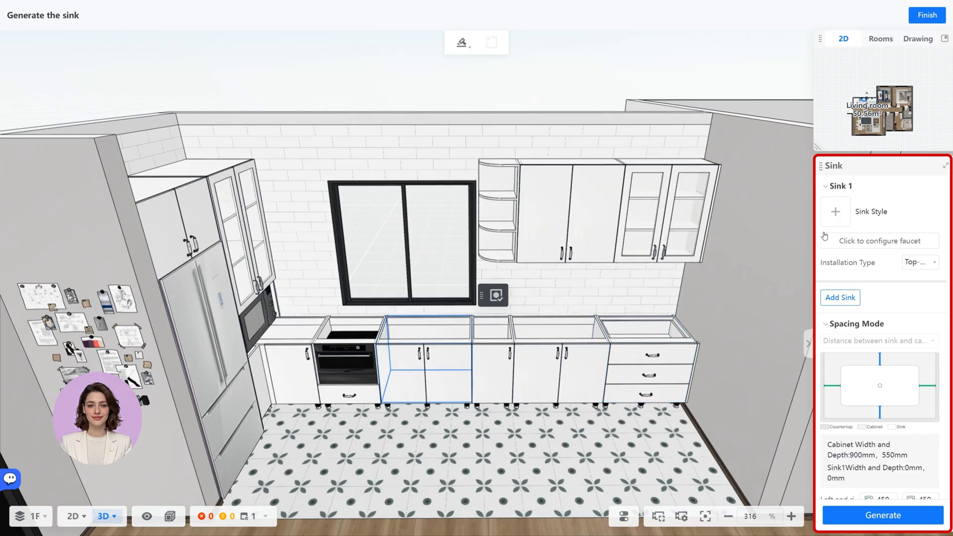
Choose Kitchen Work Station-03 from the public catalog as the style for Sink 1
click(833, 222)
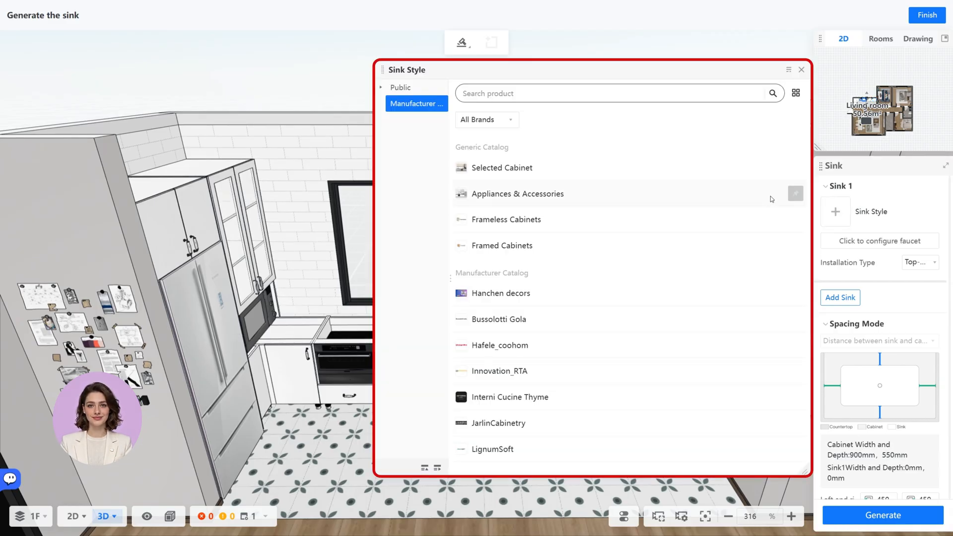
click(427, 89)
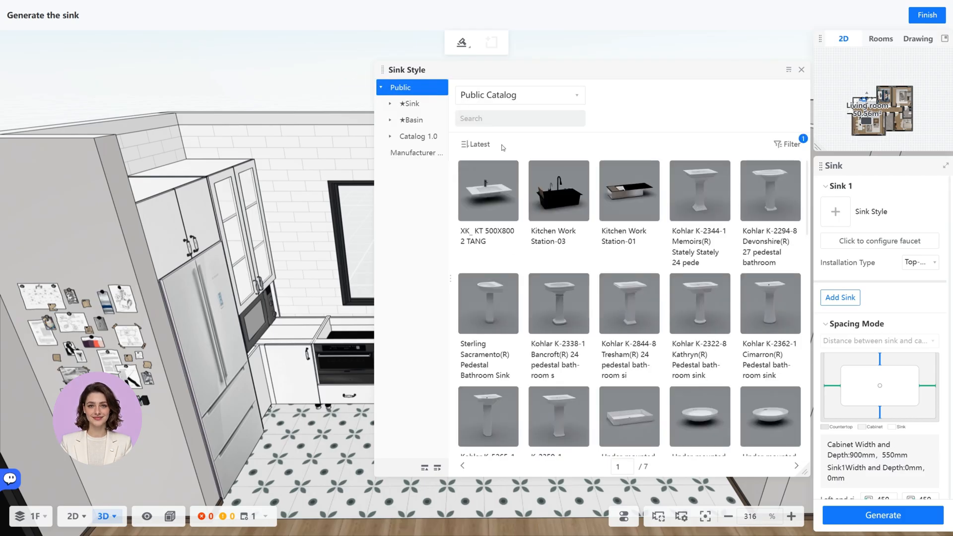
click(551, 197)
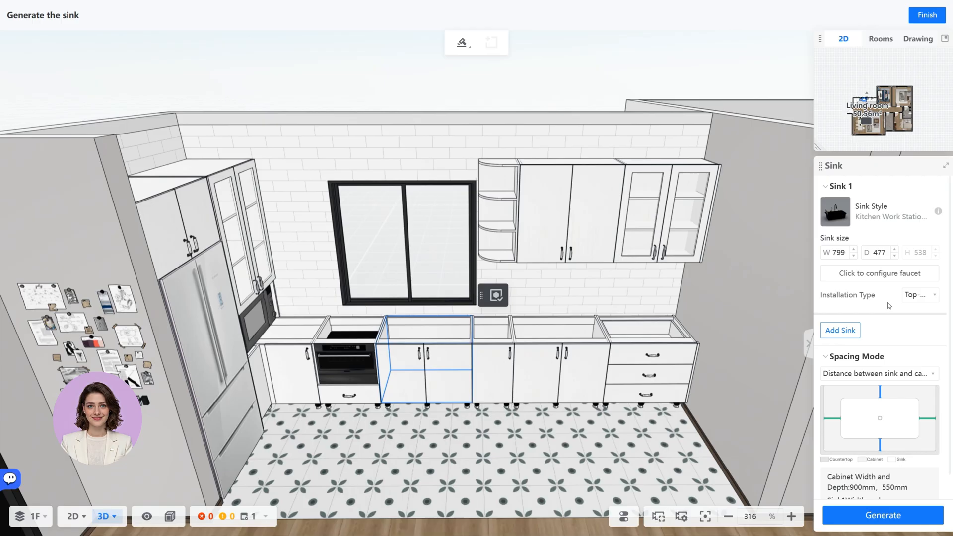
Set the sink's installation type to Under-mount and generate it in the cabinet below the window
click(917, 297)
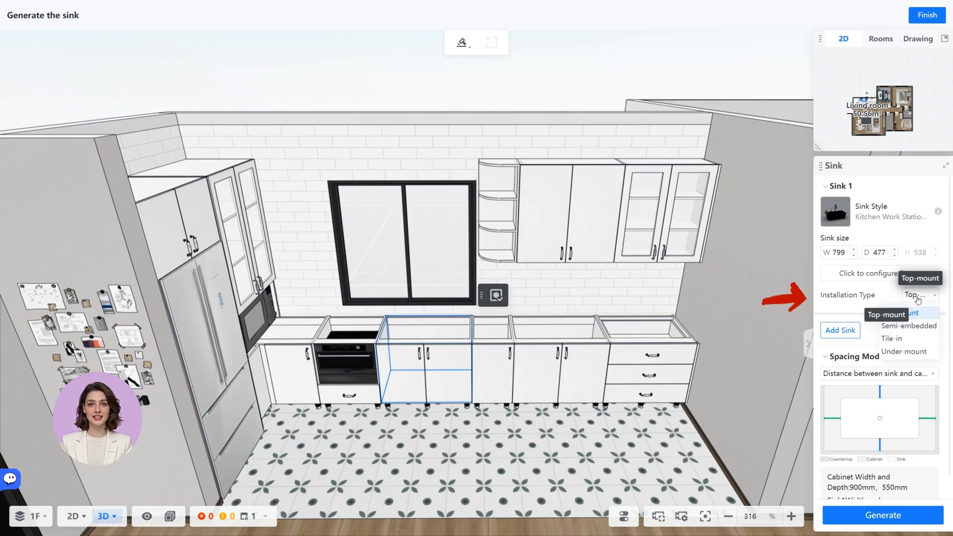
click(908, 351)
scroll(911, 354, down, 1)
scroll(910, 354, down, 1)
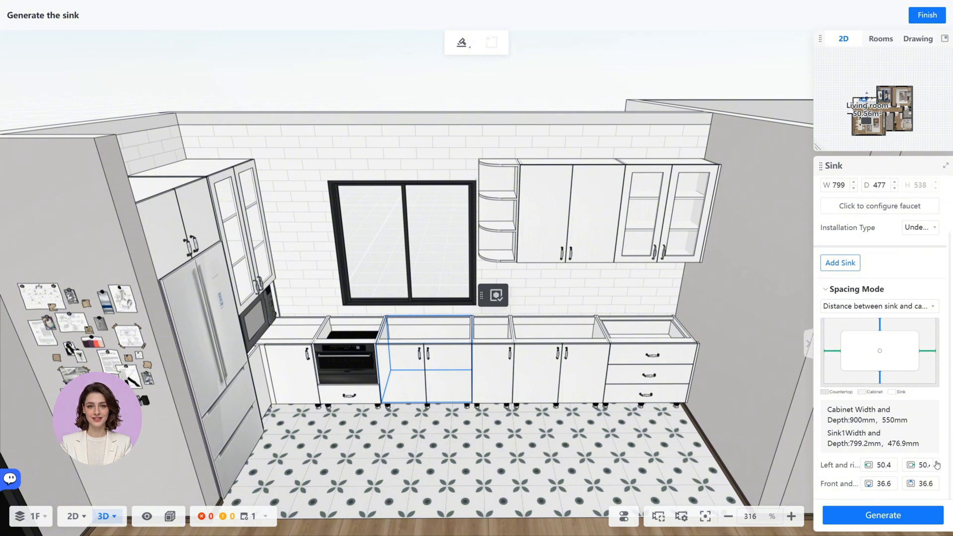
click(891, 516)
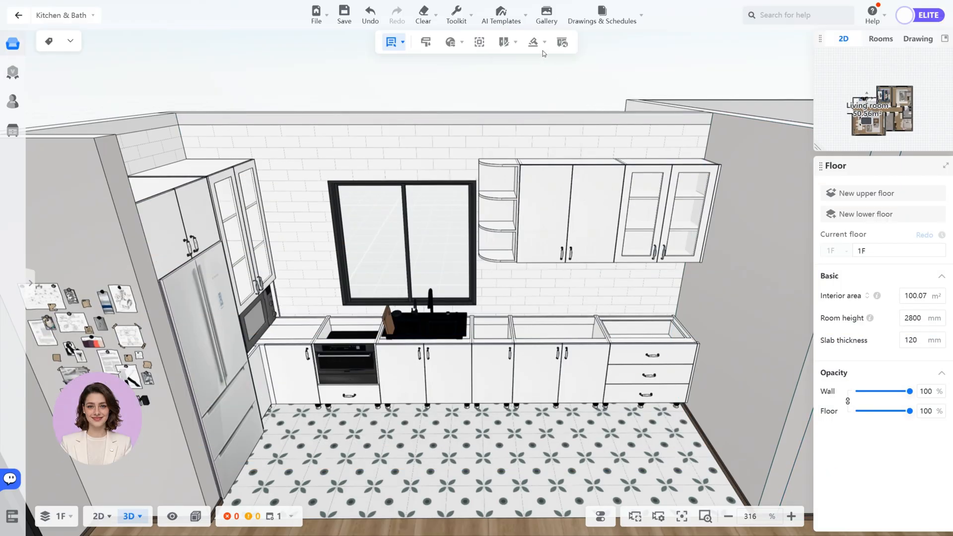
Start stove generation for the two-door base cabinet beside the drawer unit, using the public catalog style Stove-18
click(543, 50)
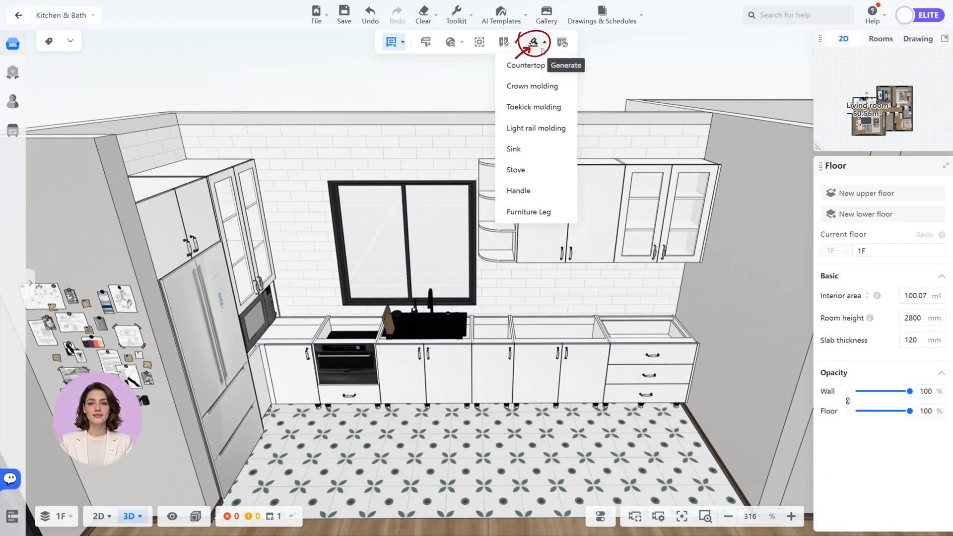
click(542, 176)
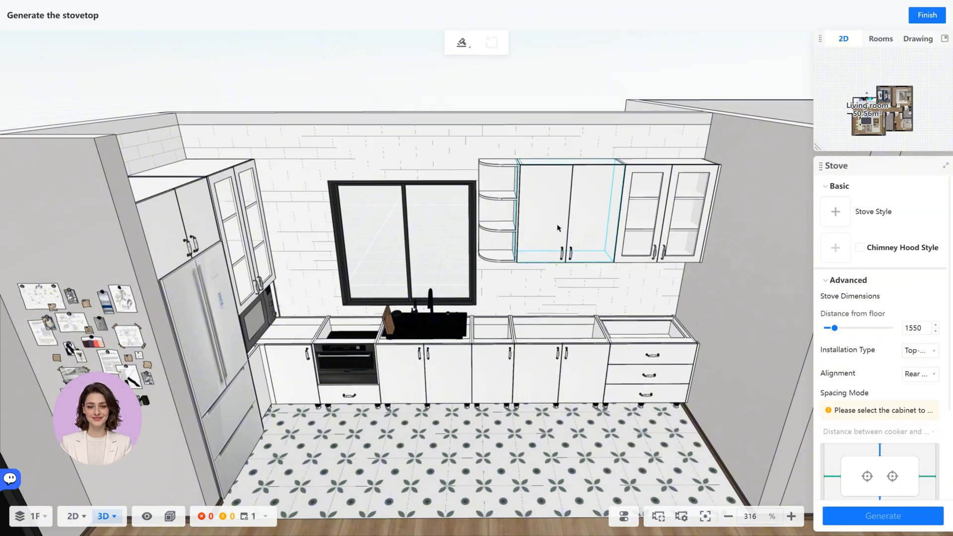
click(573, 365)
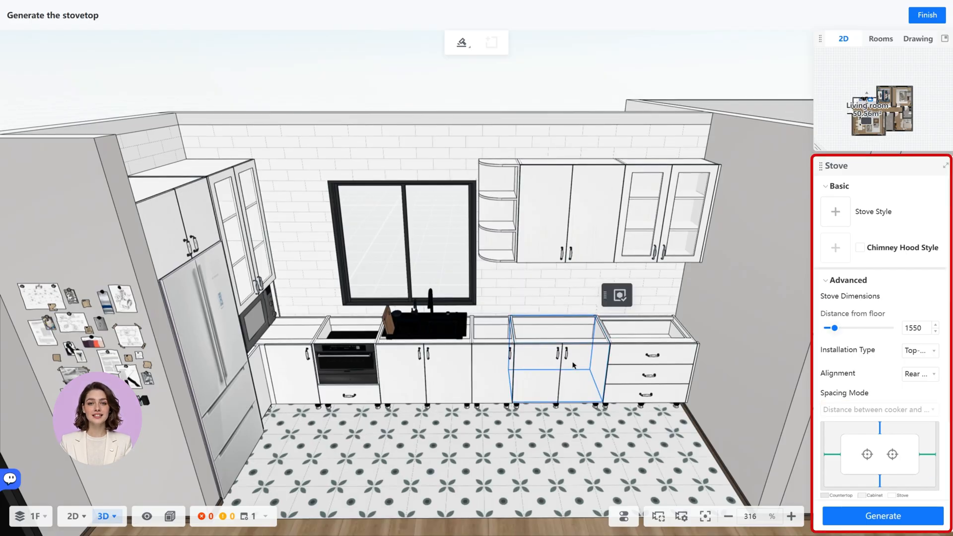
click(845, 214)
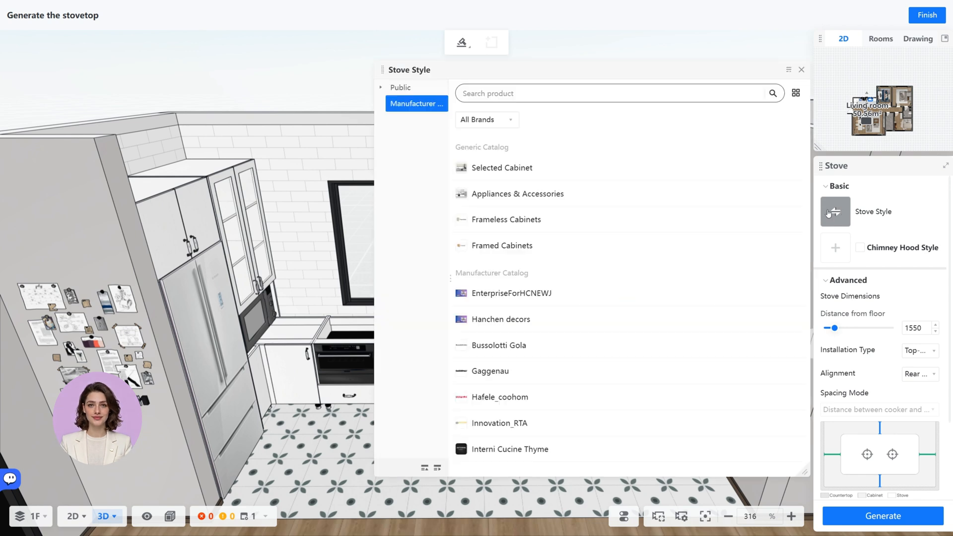
click(425, 89)
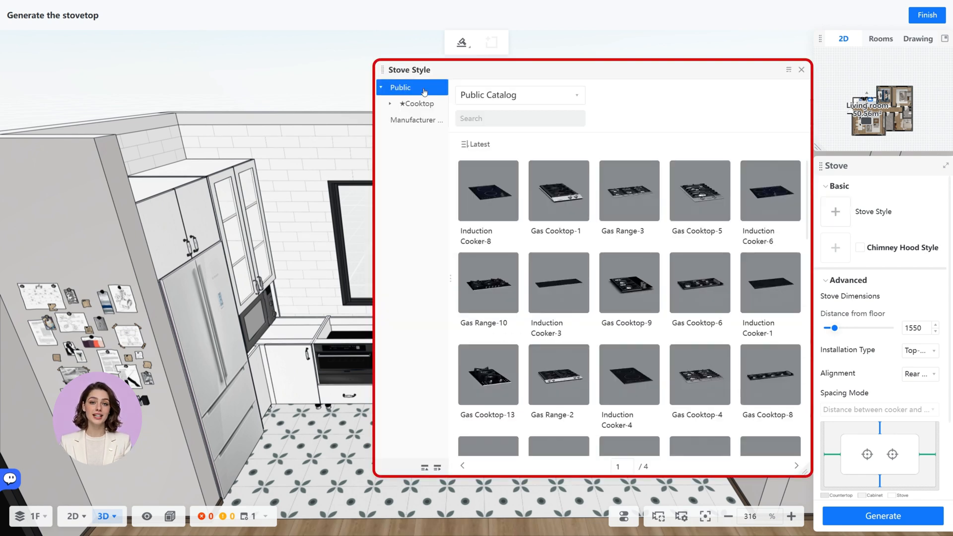
scroll(621, 332, down, 10)
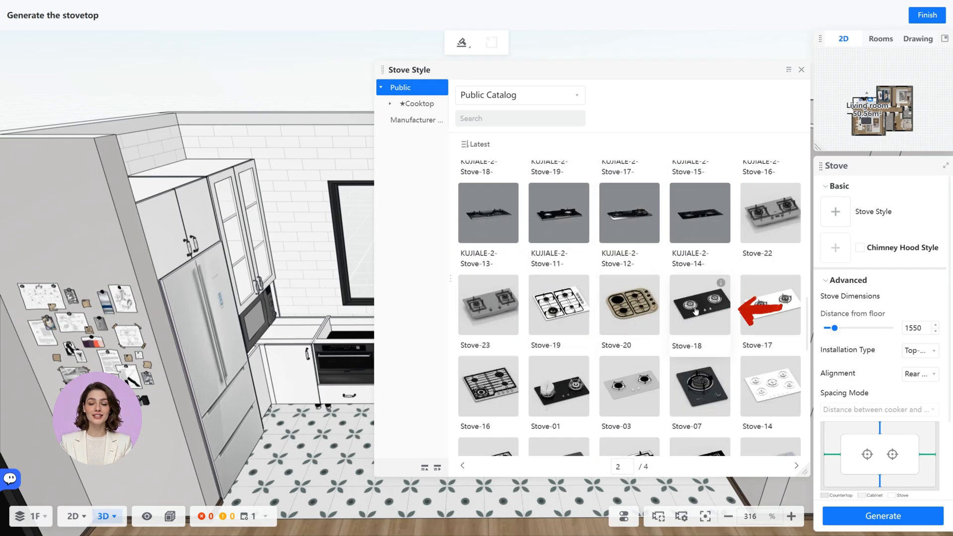
click(696, 311)
Include a chimney hood with the stove, using the public catalog style Range Hood -137
click(861, 250)
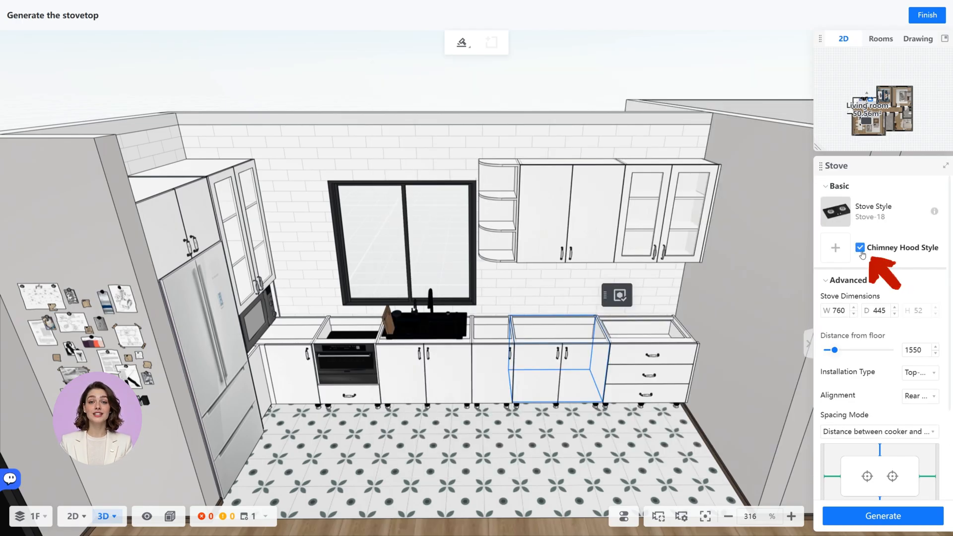
click(833, 250)
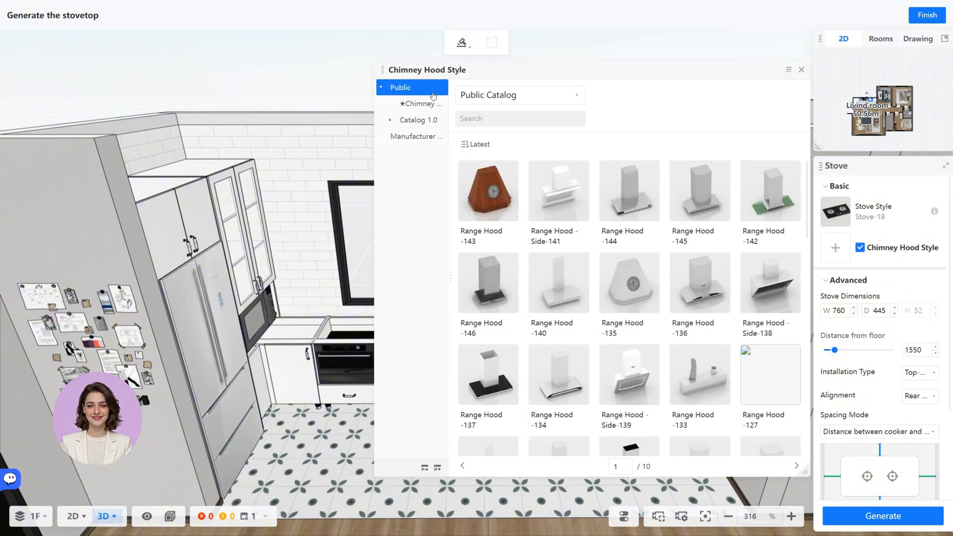
click(483, 377)
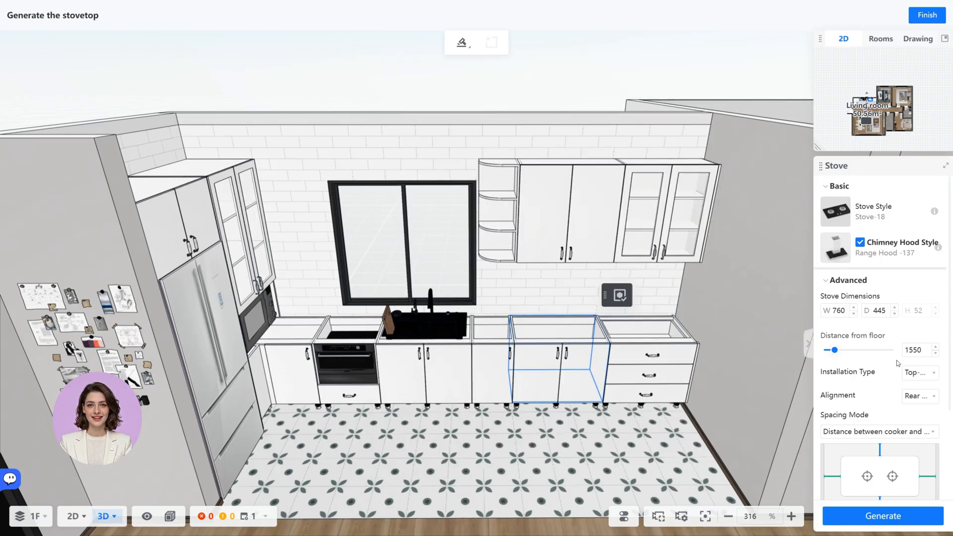
Set the distance from floor to 1430 and generate the stove with its hood
click(927, 351)
text(1430)
key(Return)
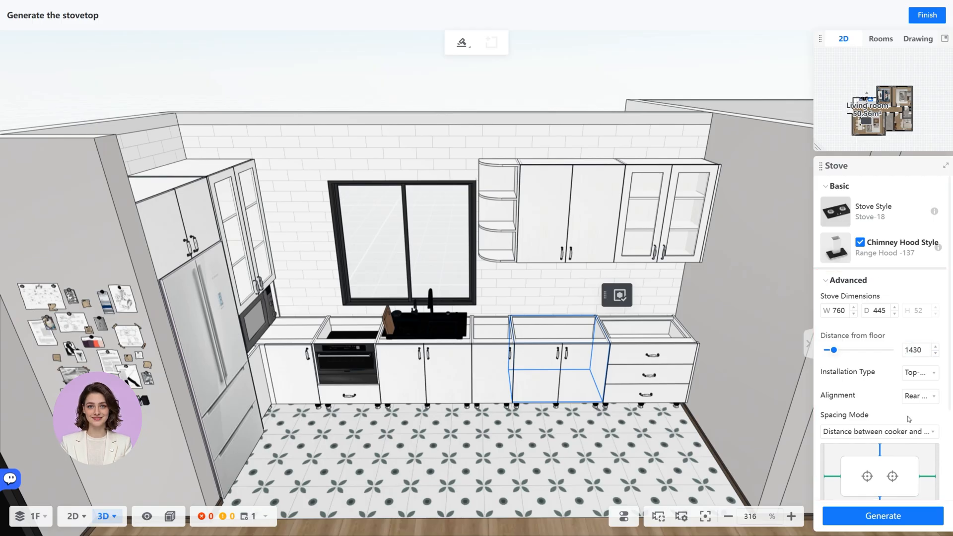
click(884, 521)
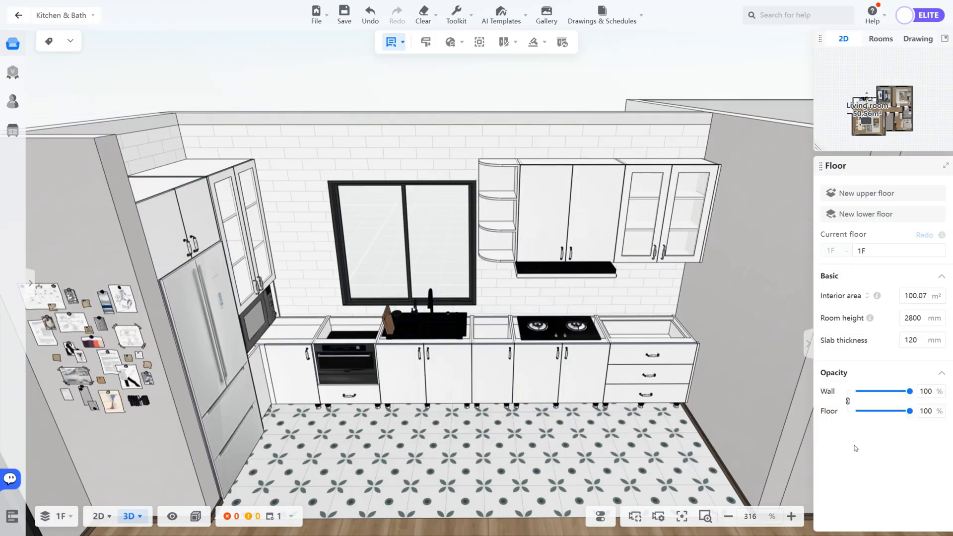
Start countertop generation for the base cabinets and choose the public Countertop11 profile as the front edge
click(534, 43)
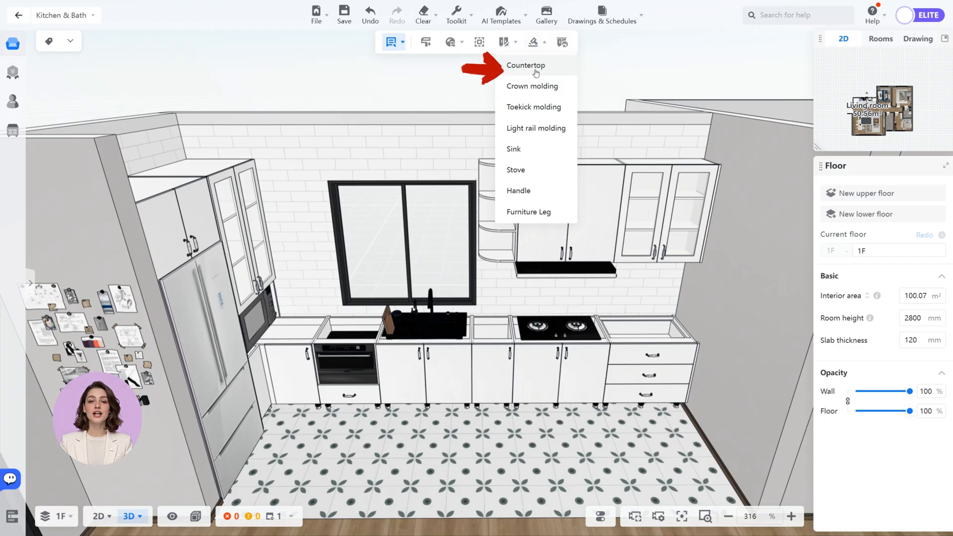
click(535, 66)
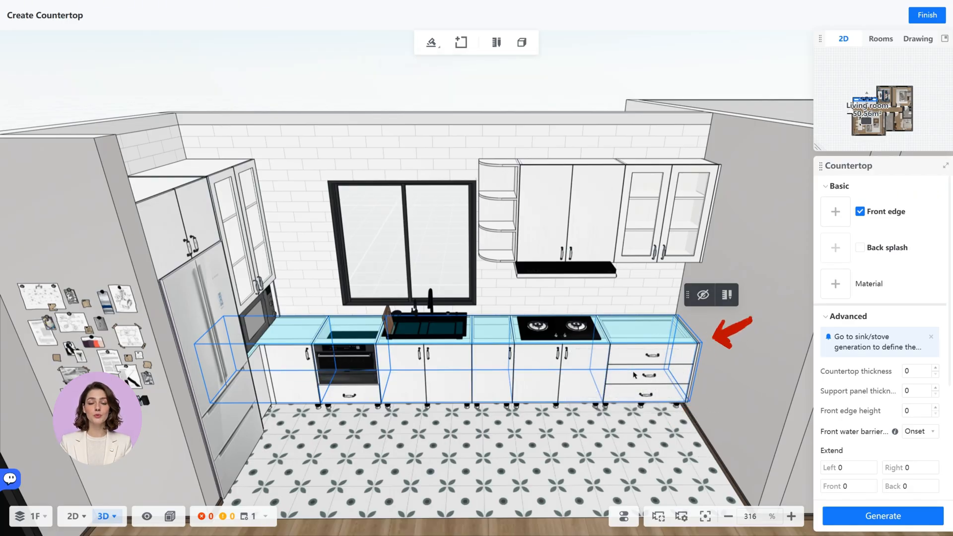
click(837, 214)
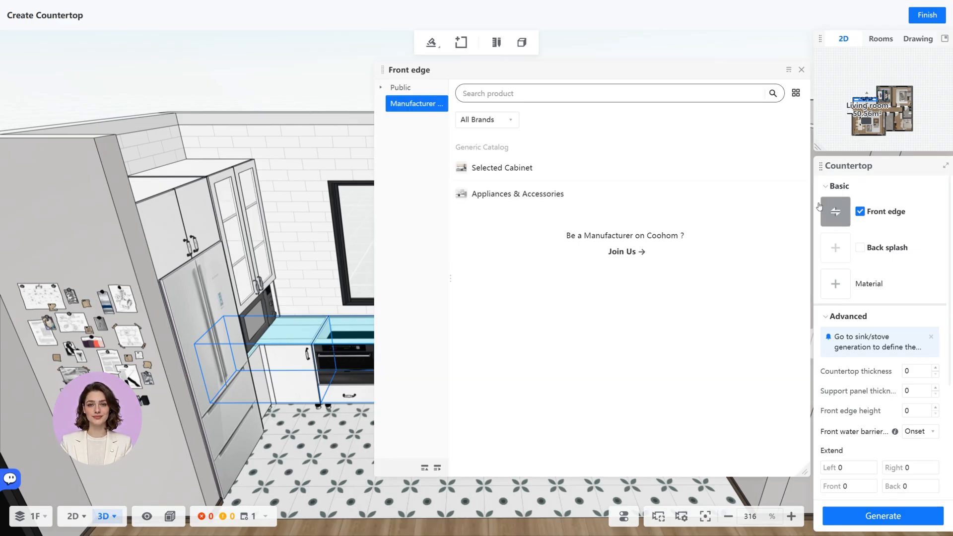
click(439, 90)
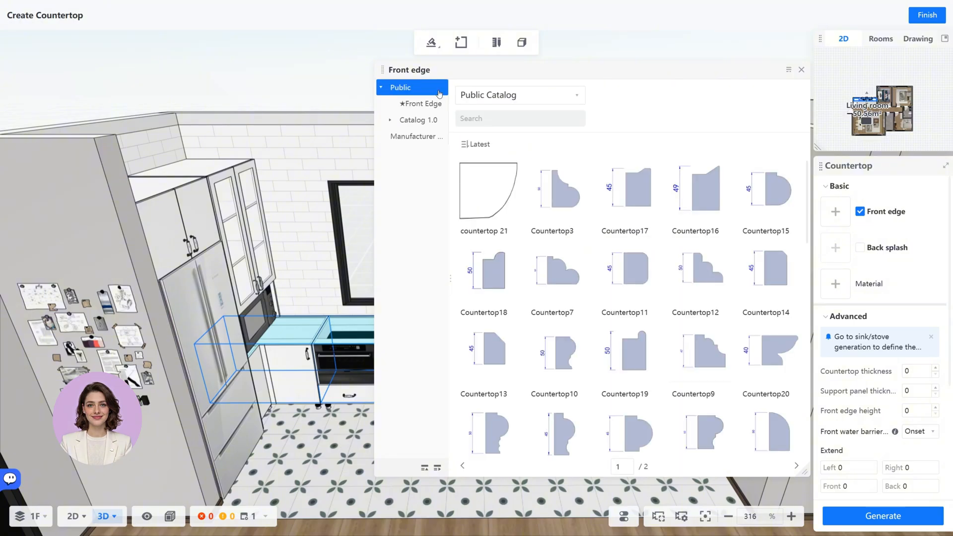
click(628, 276)
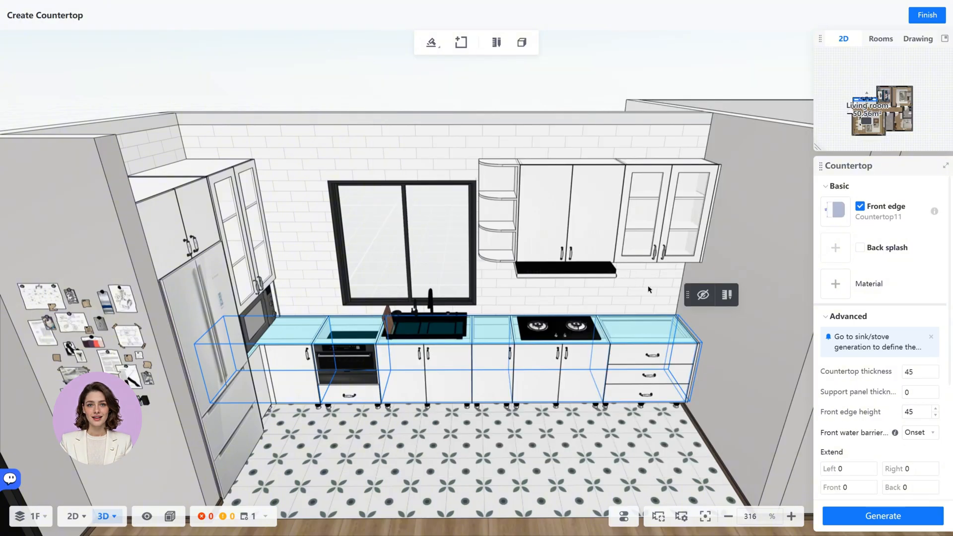
Apply the public Wood Grain-High-Gloss Laminate- (156) material to the countertop and generate it
click(837, 288)
click(412, 87)
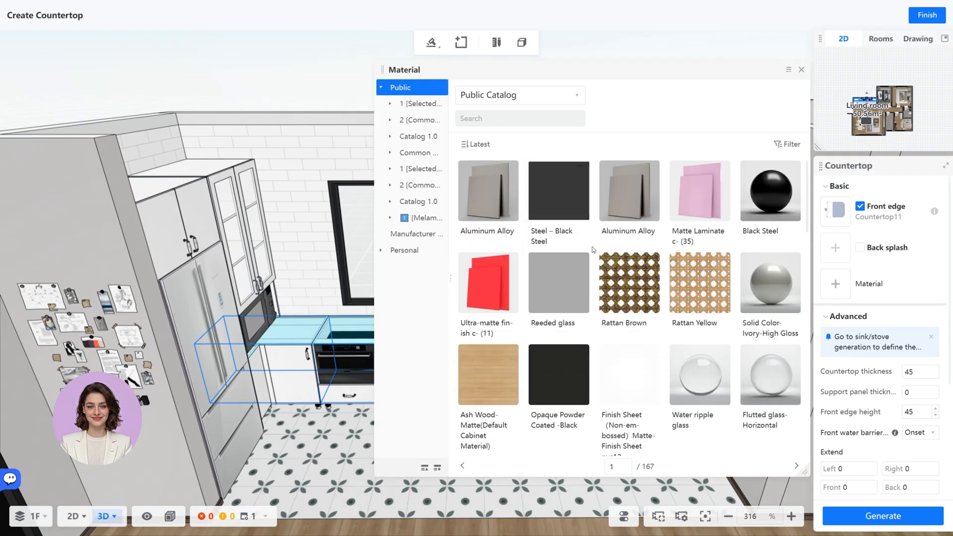
scroll(595, 274, down, 10)
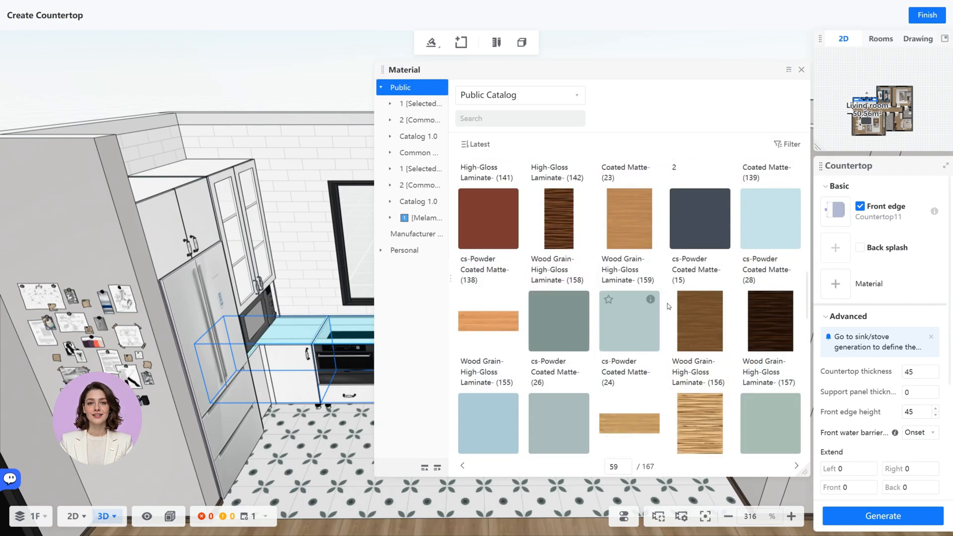
click(697, 326)
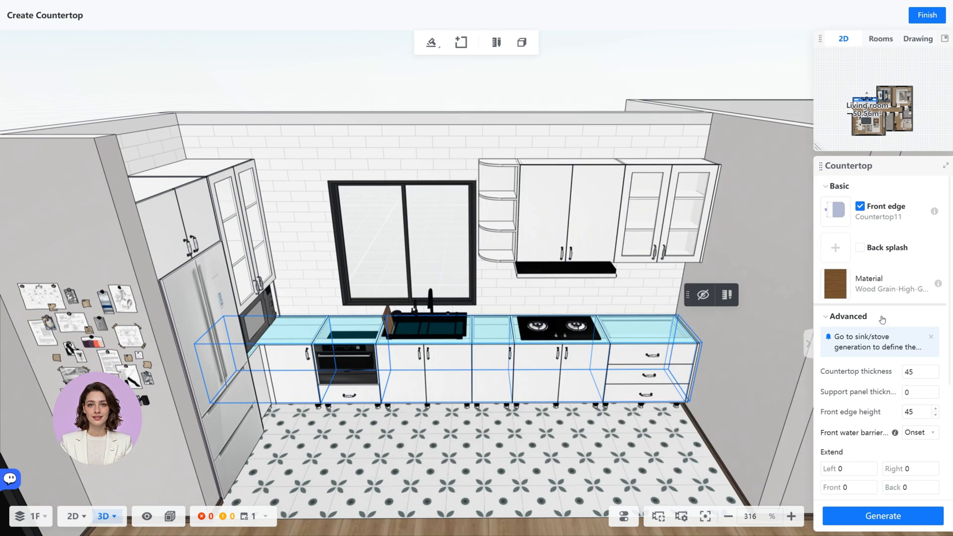
scroll(882, 319, down, 2)
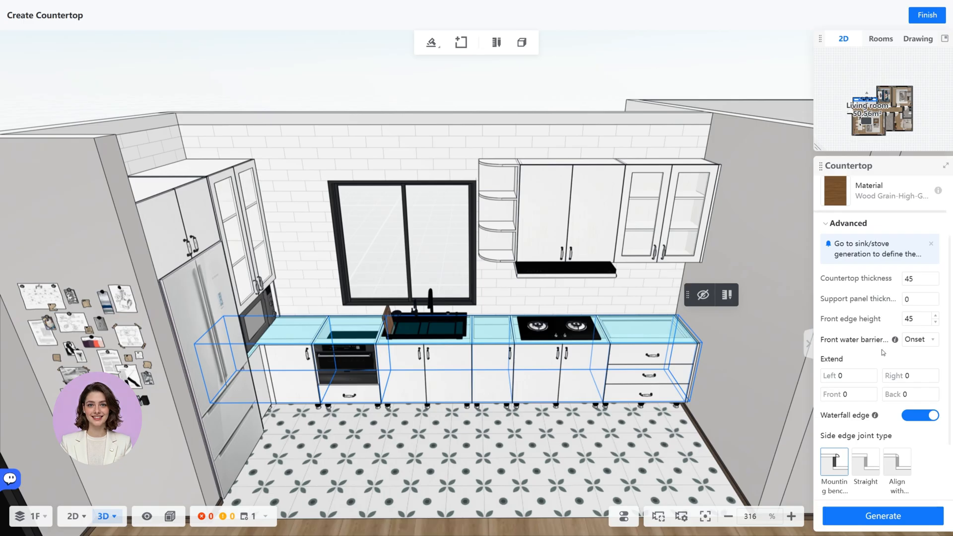
click(880, 519)
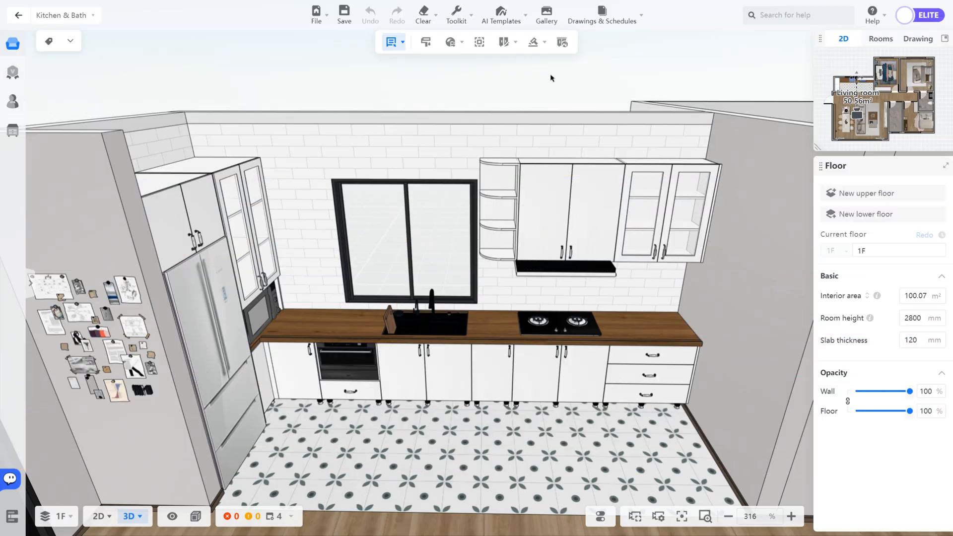
Start toekick molding generation for the cabinets and choose the public style Toekick Molding 1
click(534, 43)
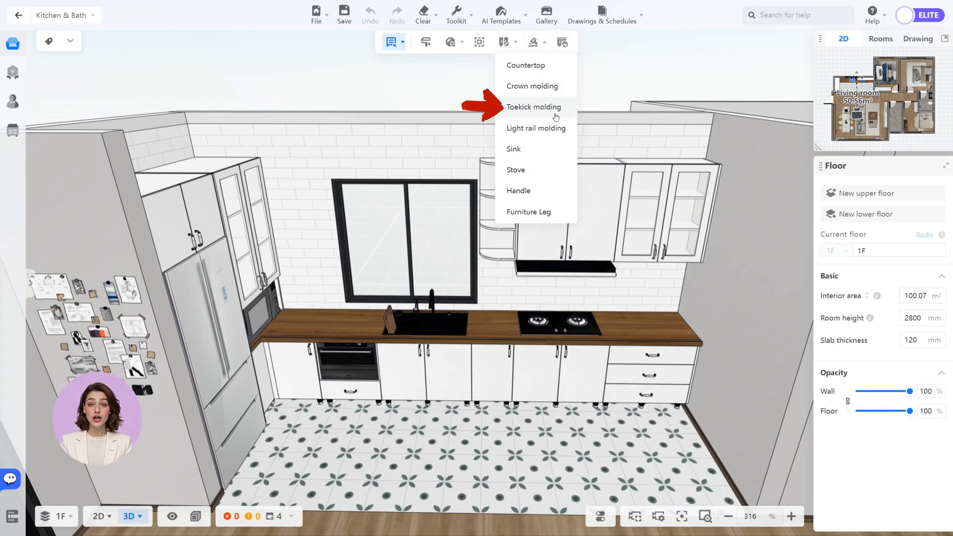
click(534, 107)
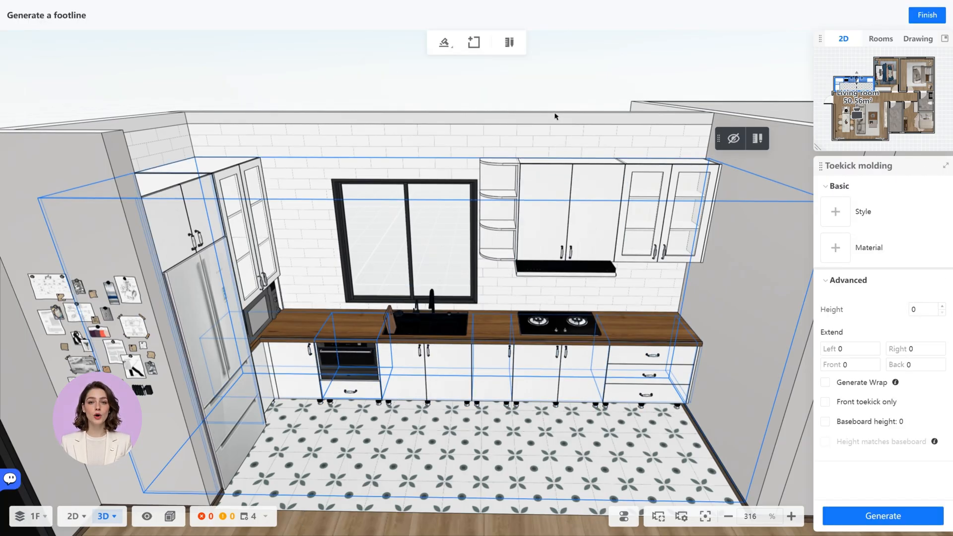
click(834, 212)
click(403, 88)
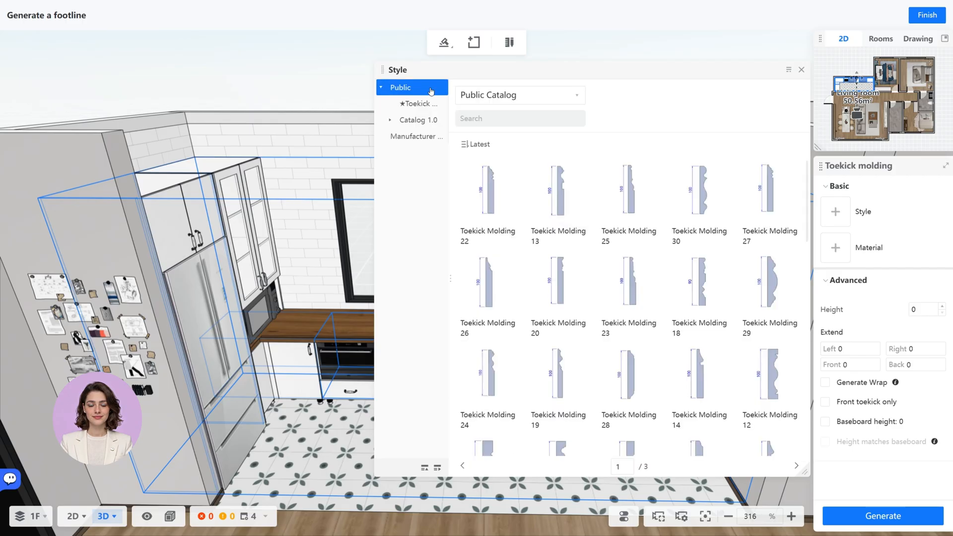
scroll(554, 228, down, 5)
click(555, 278)
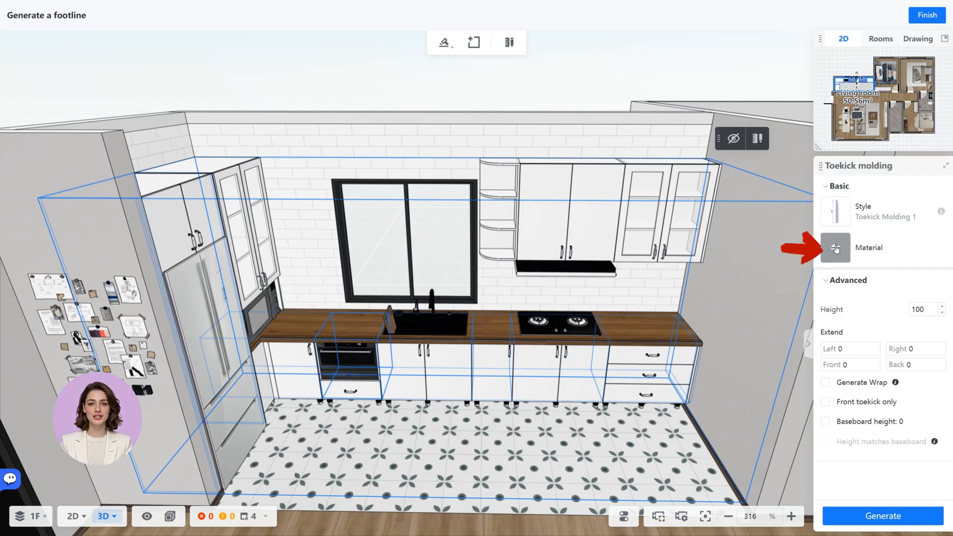
Generate the toekick molding in the Finish Sheet (Non-embossed) Matte material, with Generate Wrap and Baseboard height enabled
click(836, 248)
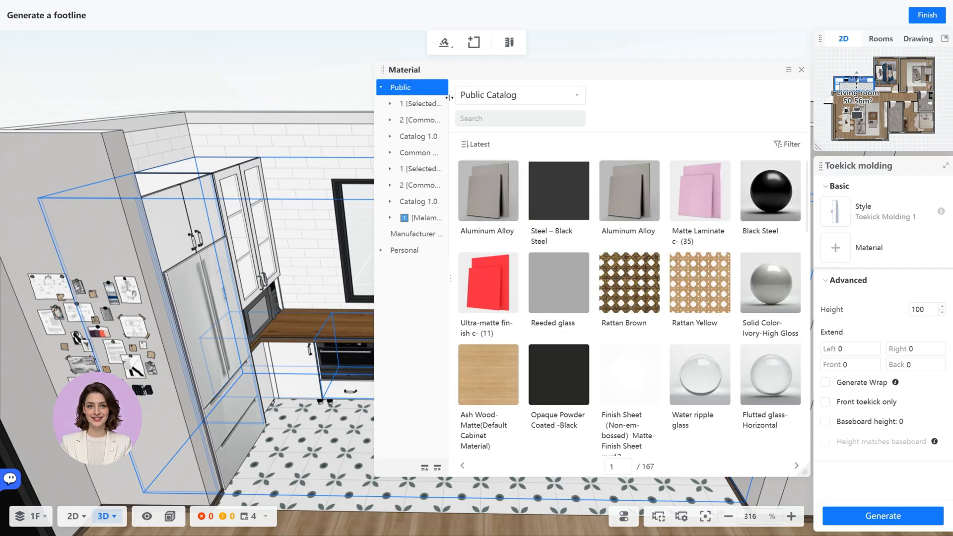
click(619, 371)
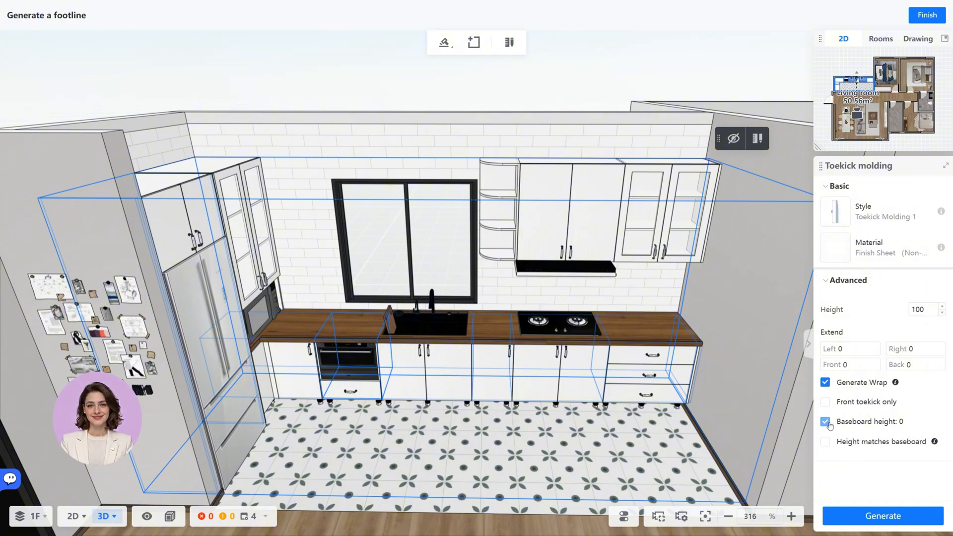
click(851, 514)
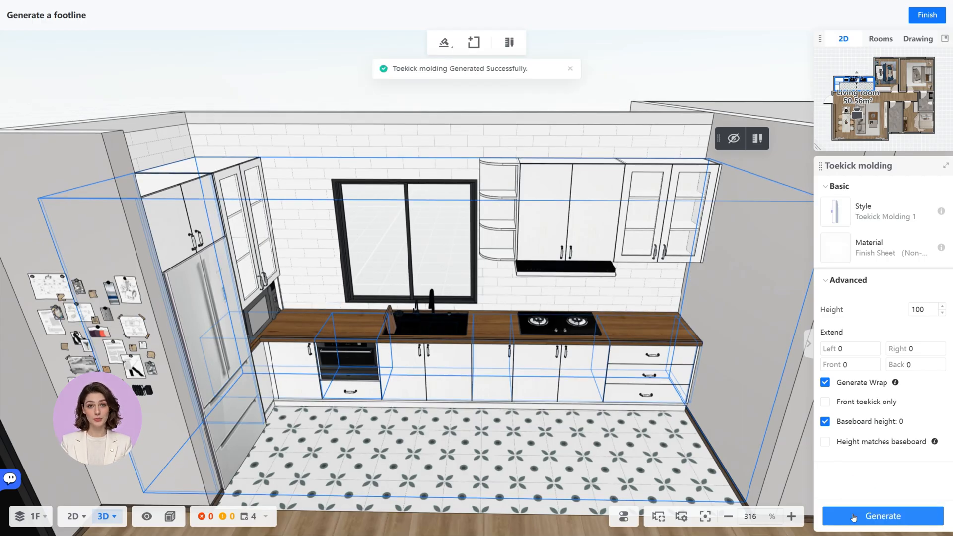
Start crown molding generation for the cabinets and choose the public style Crown Molding11-G
click(448, 45)
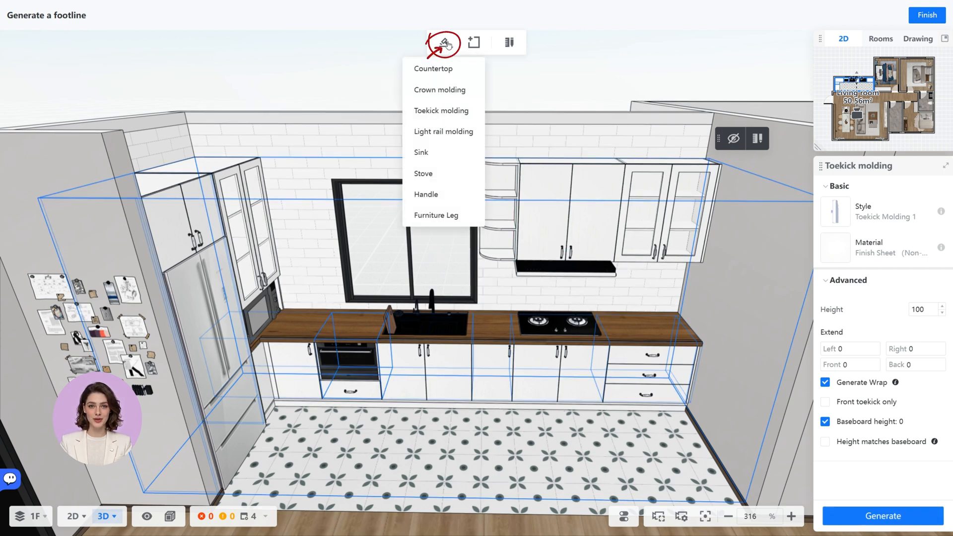
click(472, 95)
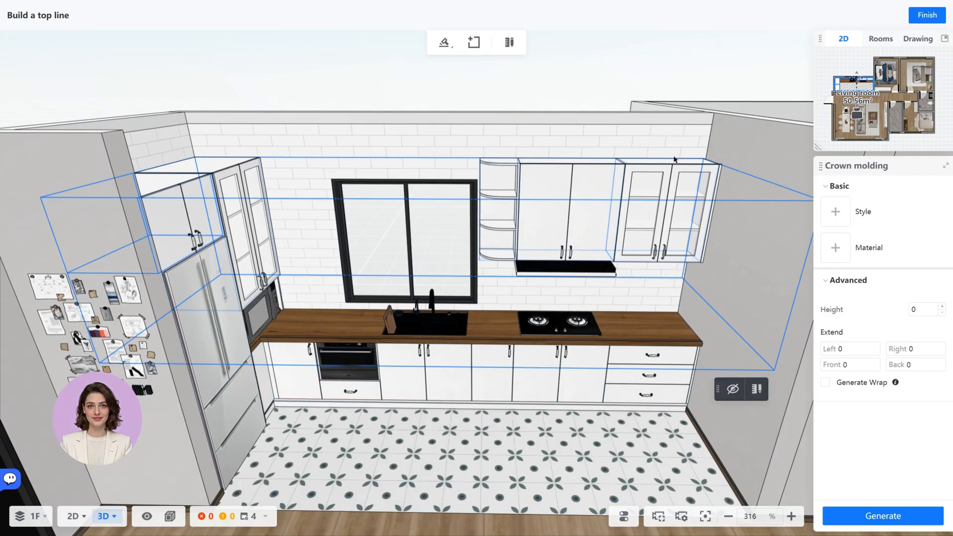
click(835, 212)
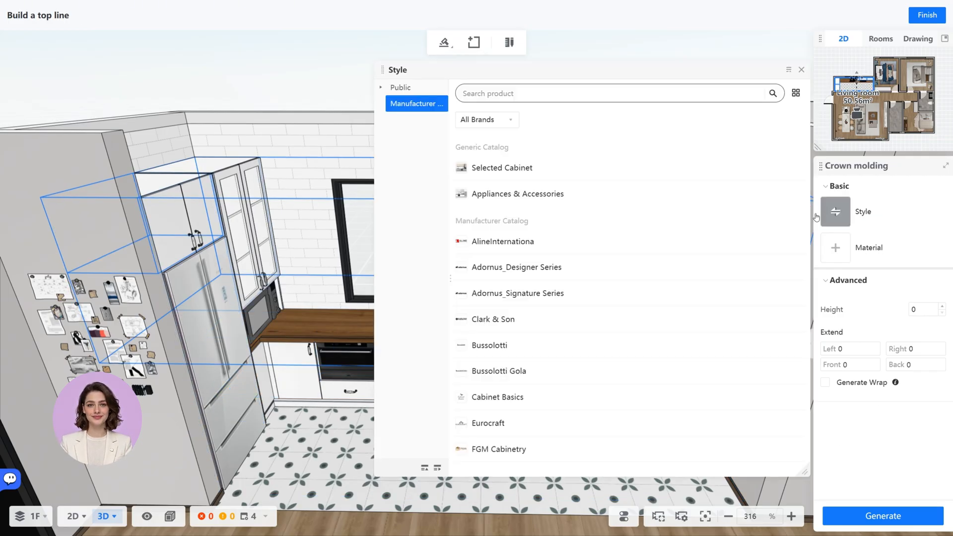
scroll(606, 292, down, 10)
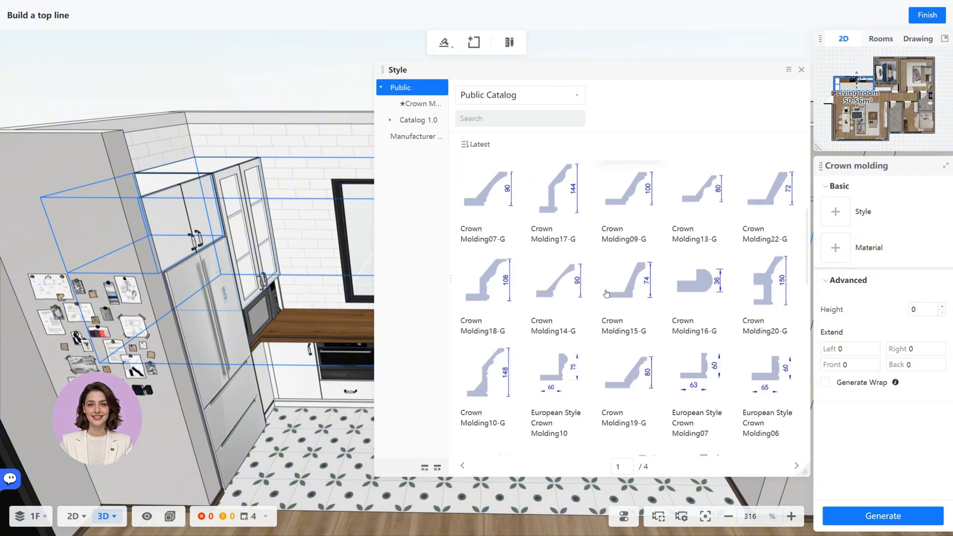
click(688, 371)
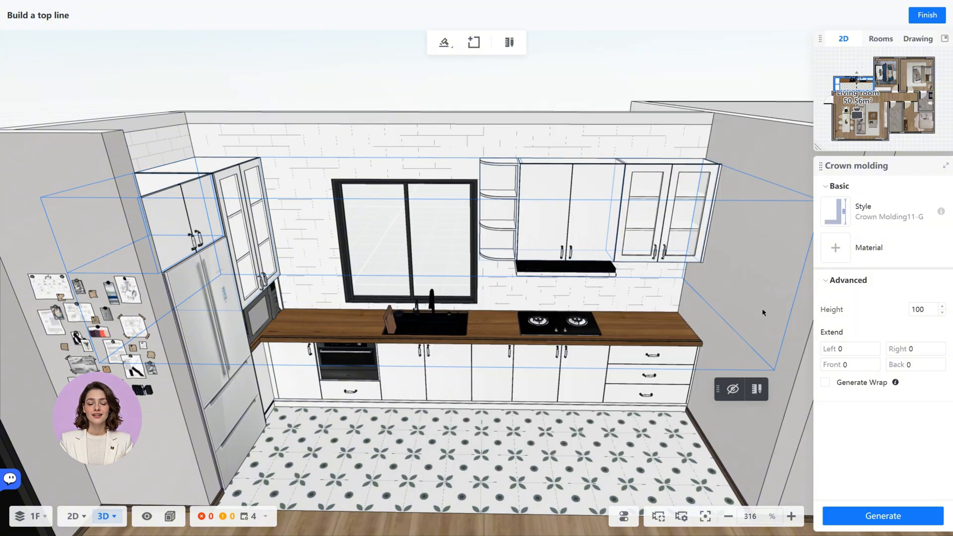
Generate the crown molding in the public Finish Sheet (Non-embossed) Matte material with an 18 front extension, and finish the molding environment
click(833, 247)
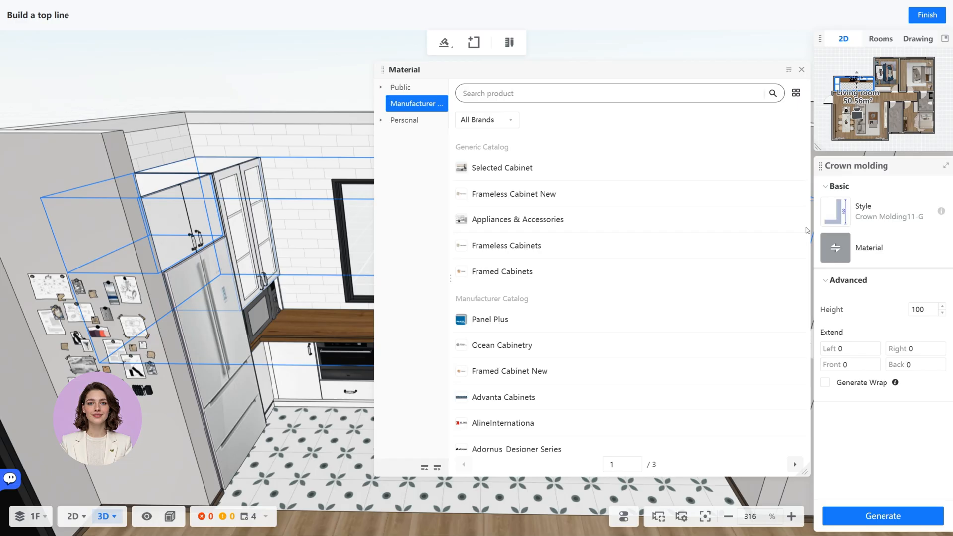
click(447, 88)
click(625, 381)
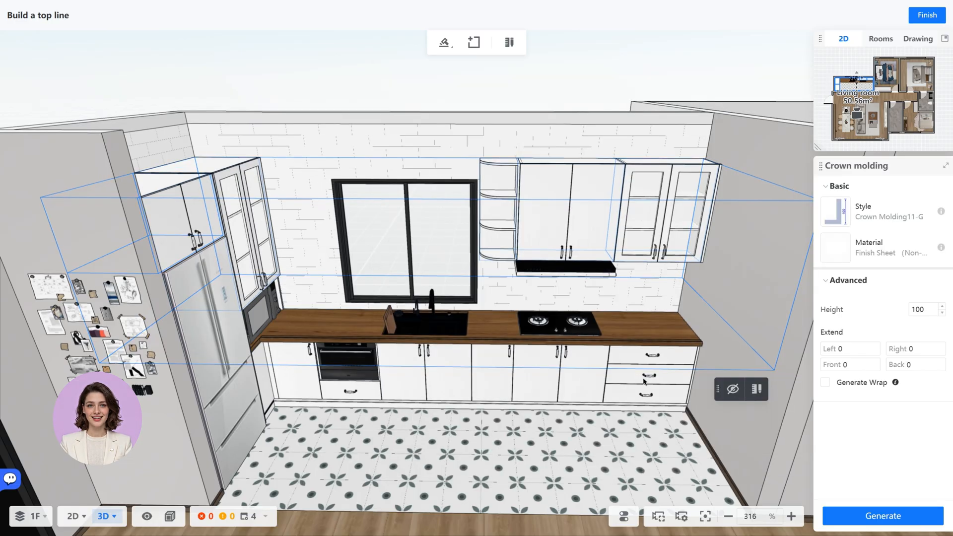
double_click(856, 368)
text(18)
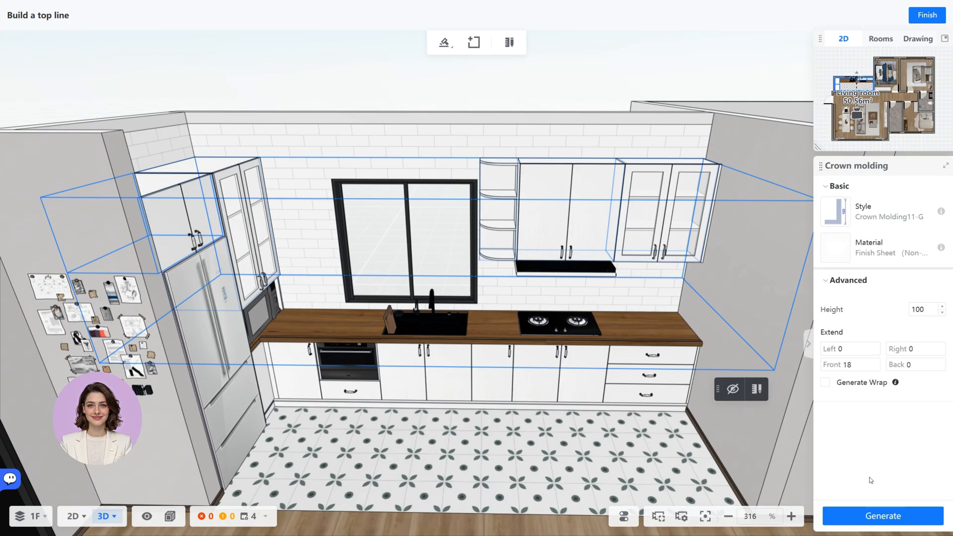
click(869, 516)
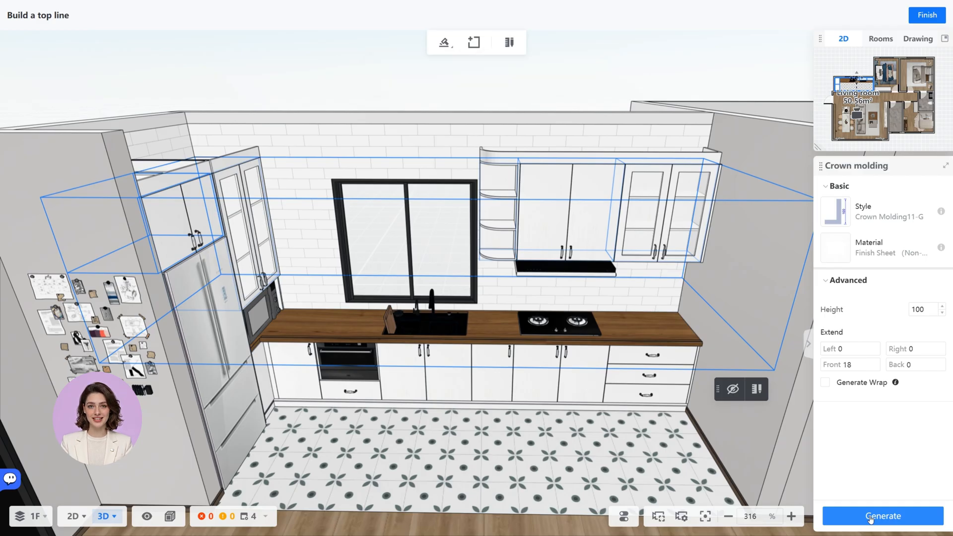
click(926, 20)
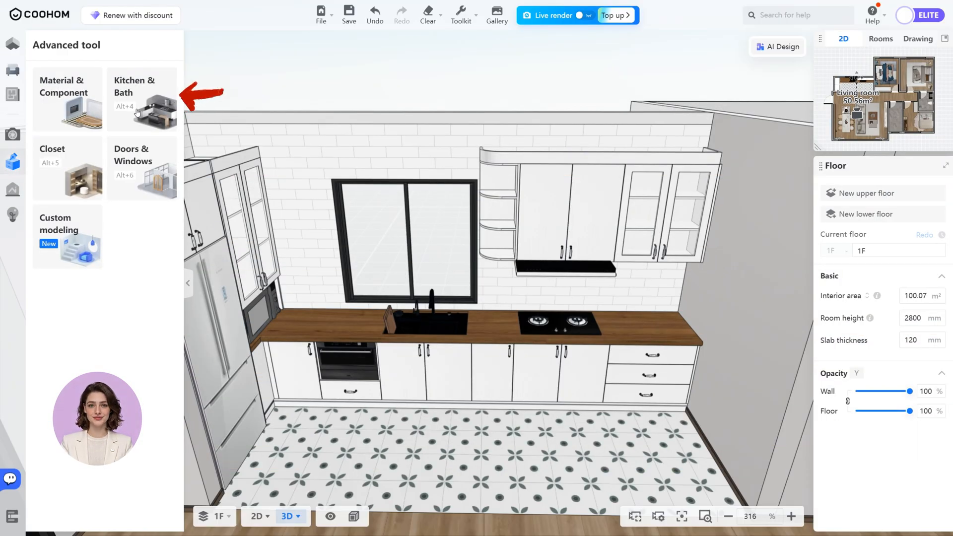
Reopen the Kitchen & Bath tool, collapse the catalog and select all base cabinets under the countertop together
click(137, 112)
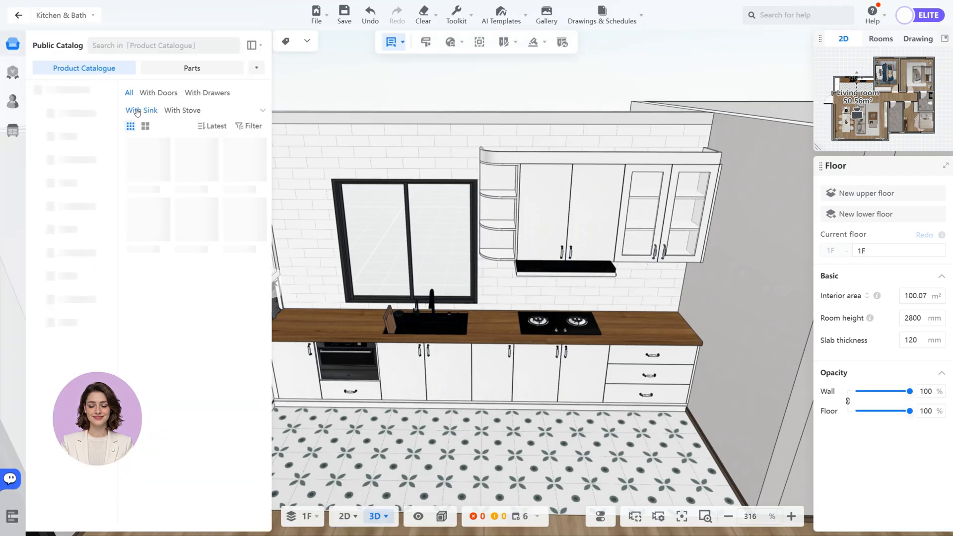
click(272, 283)
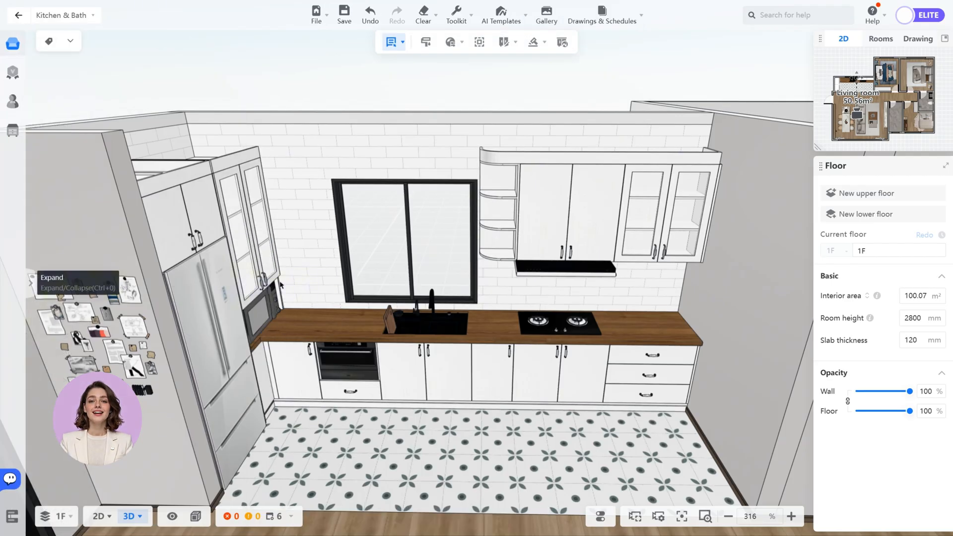
shift+click(274, 362)
shift+click(343, 385)
shift+click(412, 386)
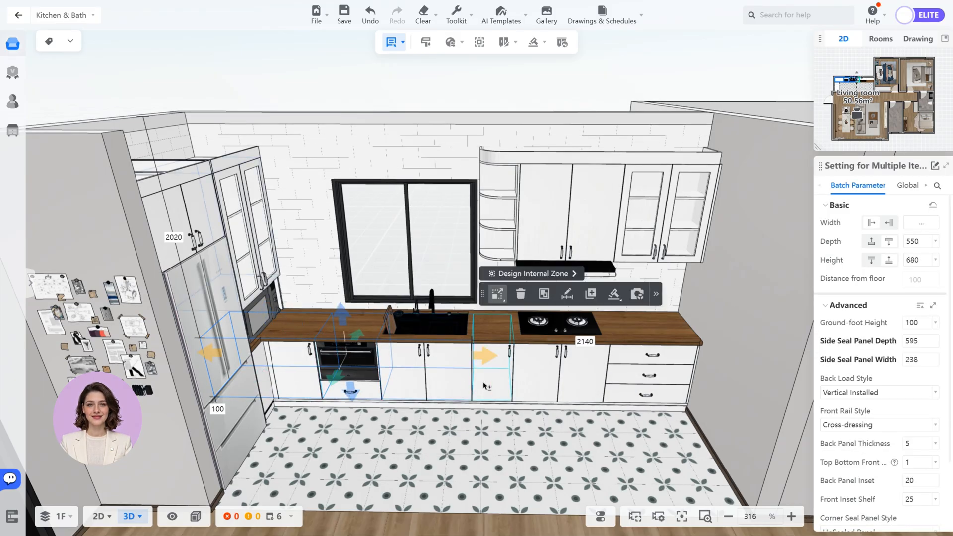
shift+click(489, 386)
shift+click(540, 386)
shift+click(645, 377)
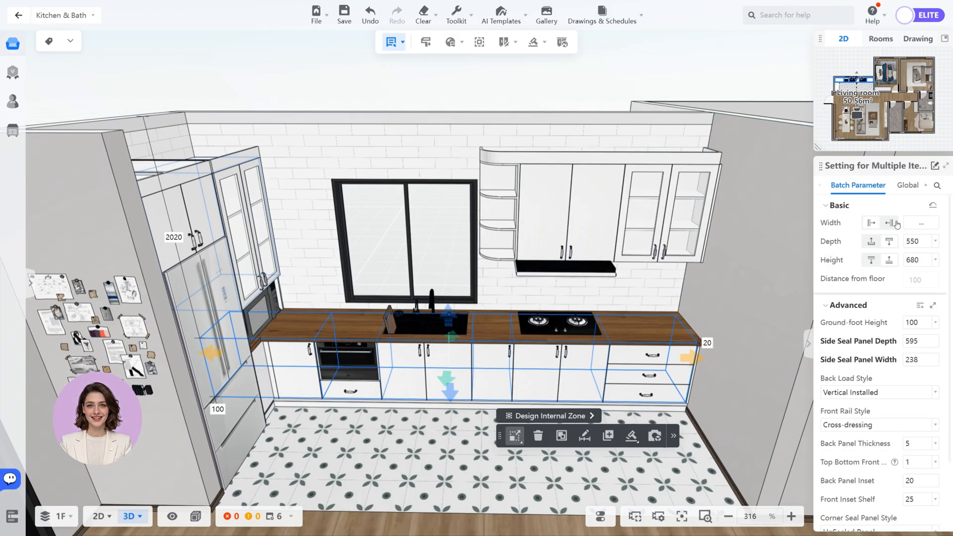
Set the selected base cabinets' body material to the public Finish Sheet (Non-embossed) Matte
click(877, 187)
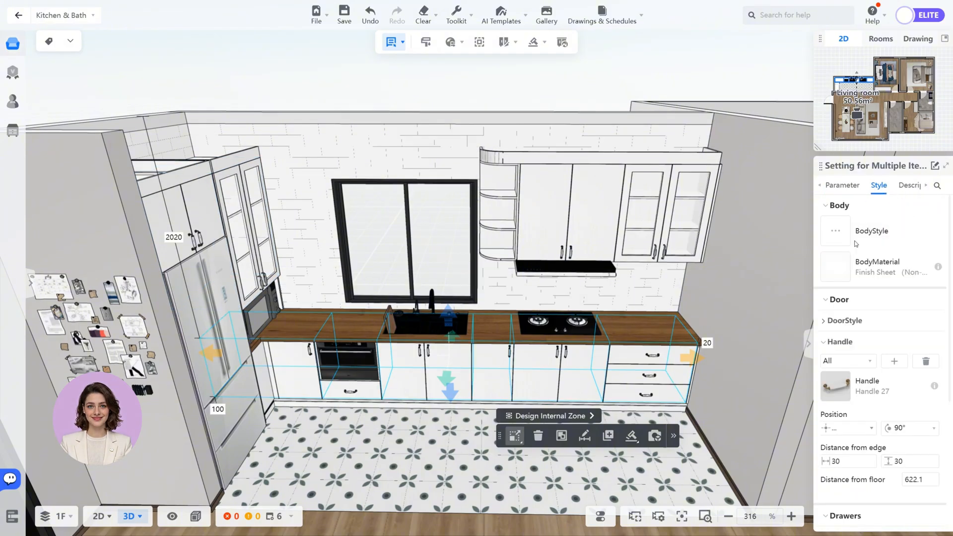
mouse_move(839, 275)
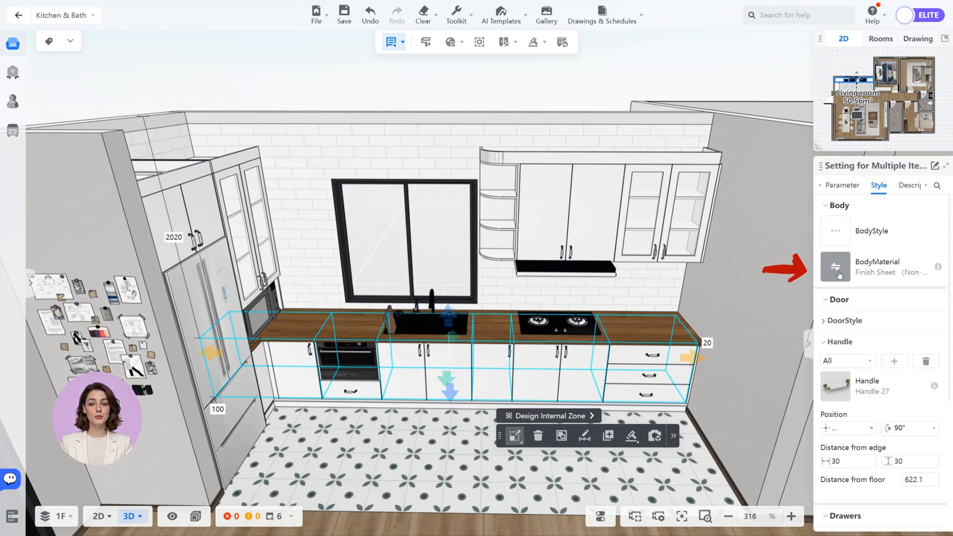
click(839, 275)
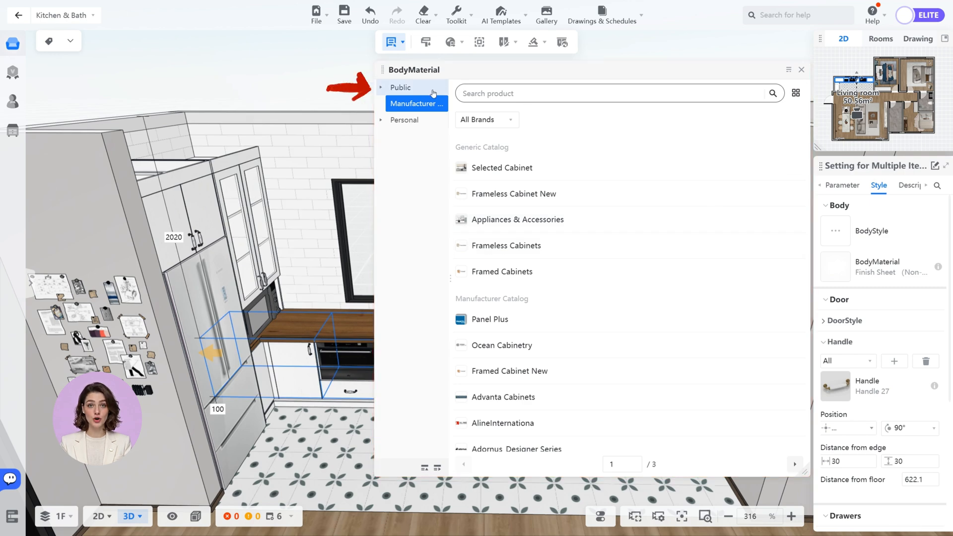
click(433, 93)
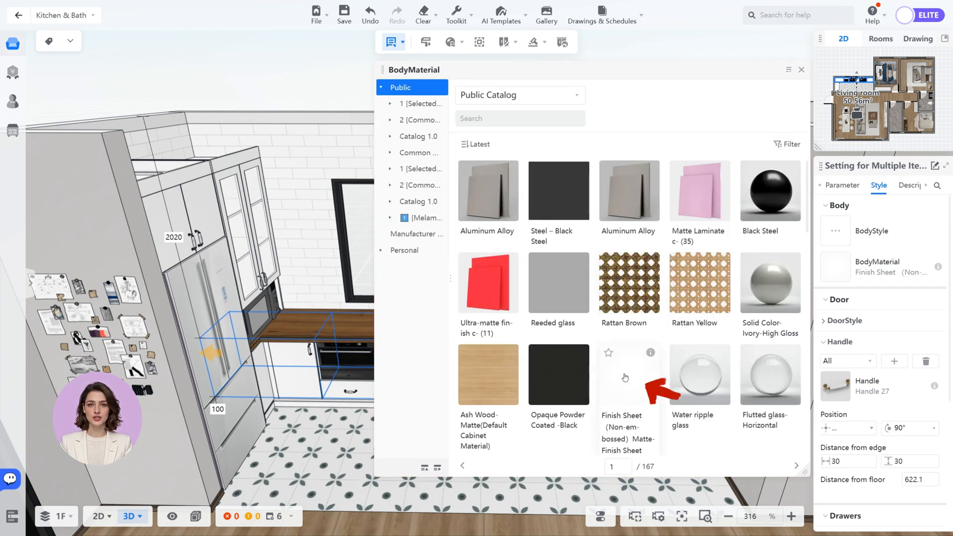
click(625, 377)
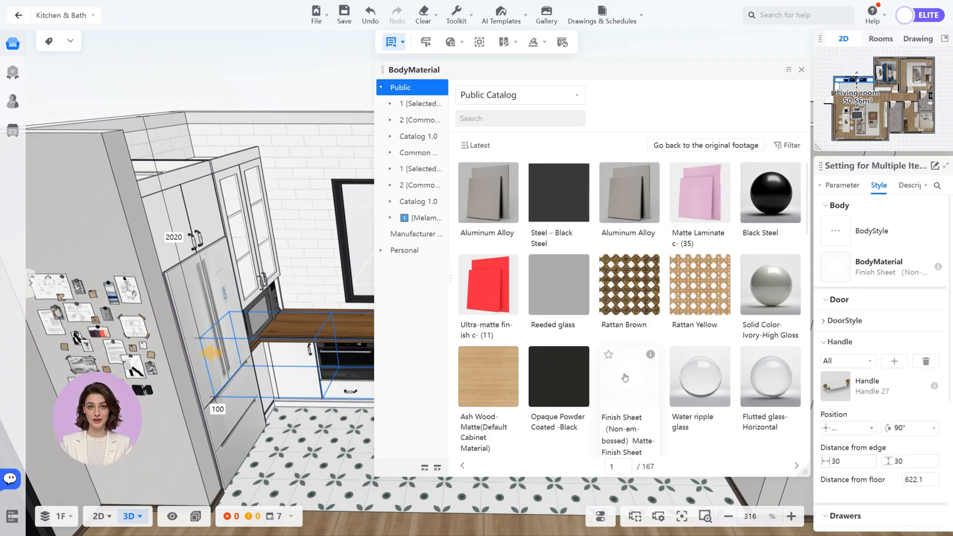
Apply the public Finish Sheet (Non-embossed) Matte material to the base cabinets' doors
click(870, 326)
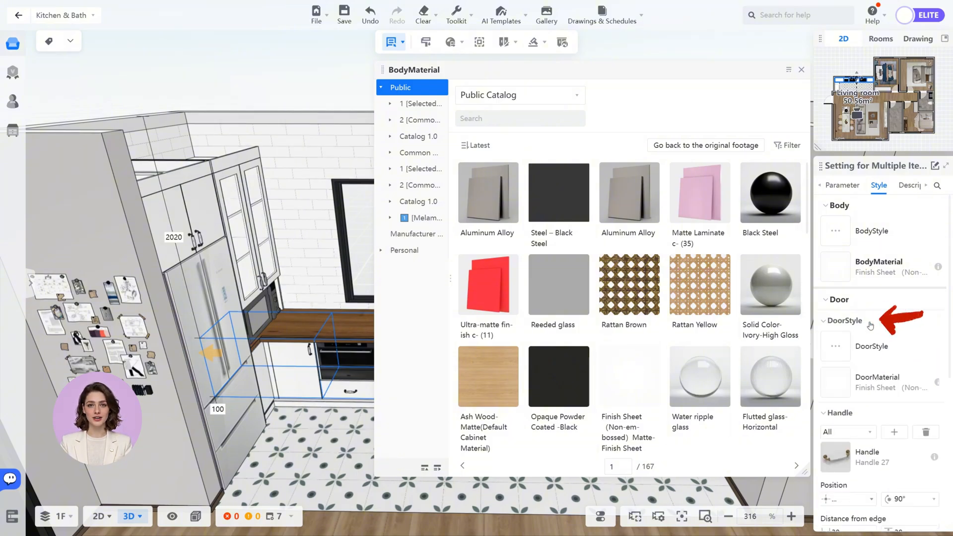
click(836, 383)
click(430, 95)
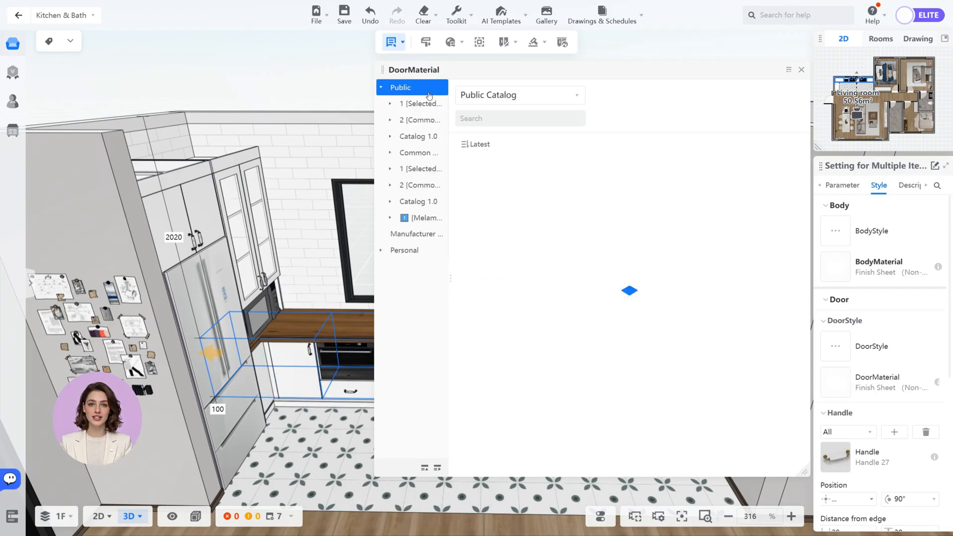
Replace the base cabinets' door handles with the black Modern Style Pull -162-128 from the public catalog
click(832, 456)
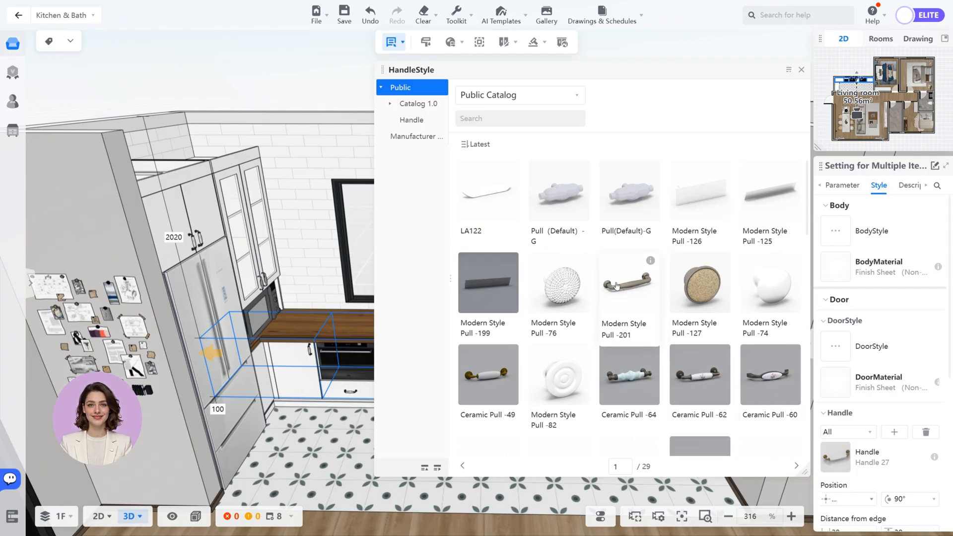
scroll(594, 267, down, 20)
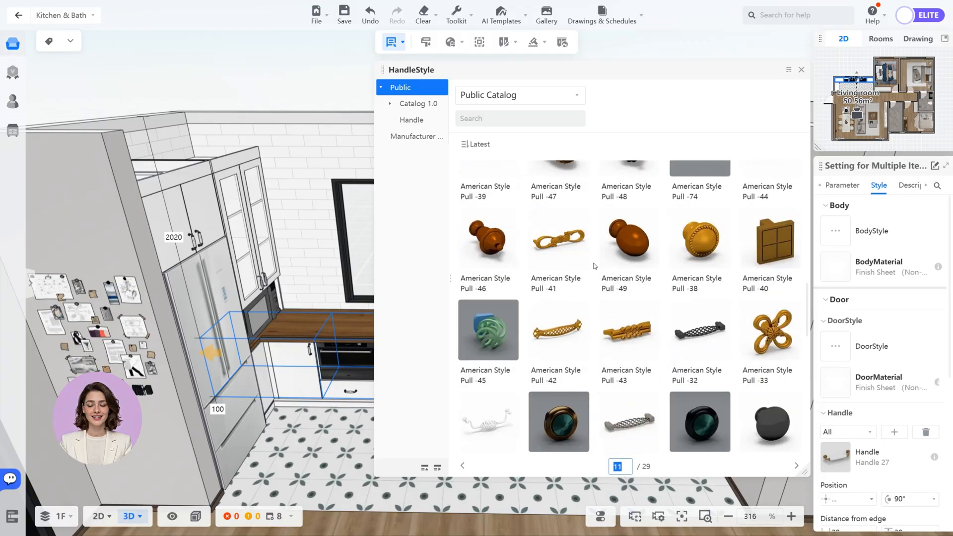
scroll(594, 267, down, 8)
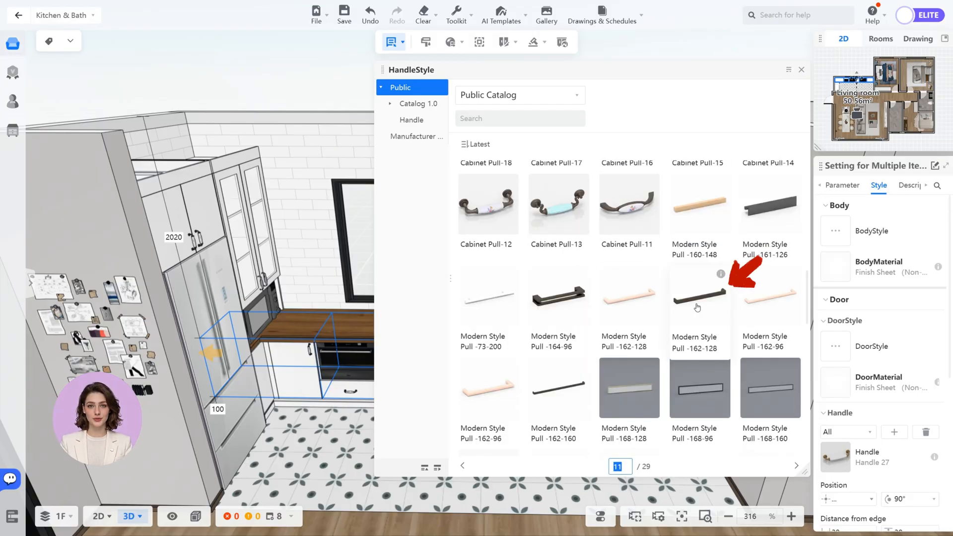
click(697, 307)
click(800, 70)
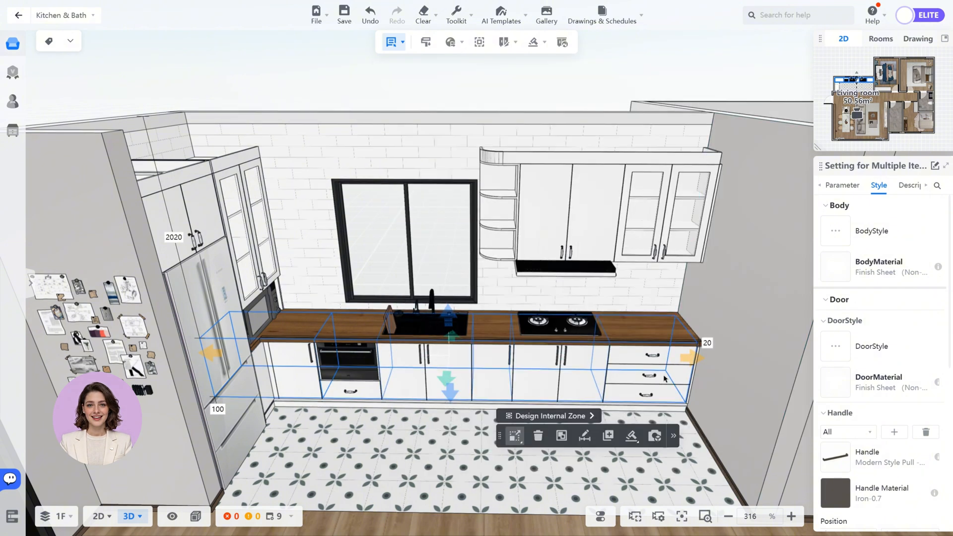
Select the three-drawer cabinet and the oven cabinet together and change their drawer handles to the black Modern Style Pull -162-128
ctrl+click(366, 392)
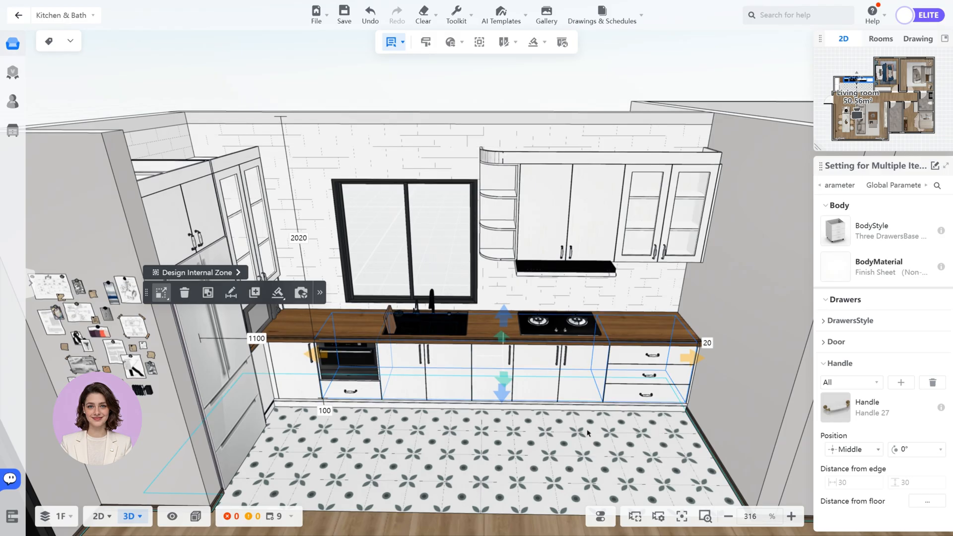
click(836, 407)
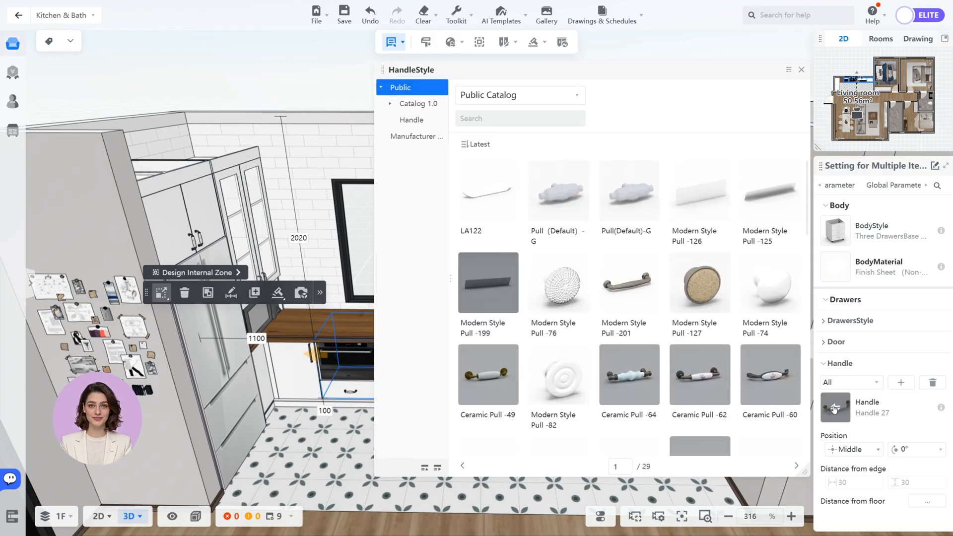
scroll(609, 312, down, 20)
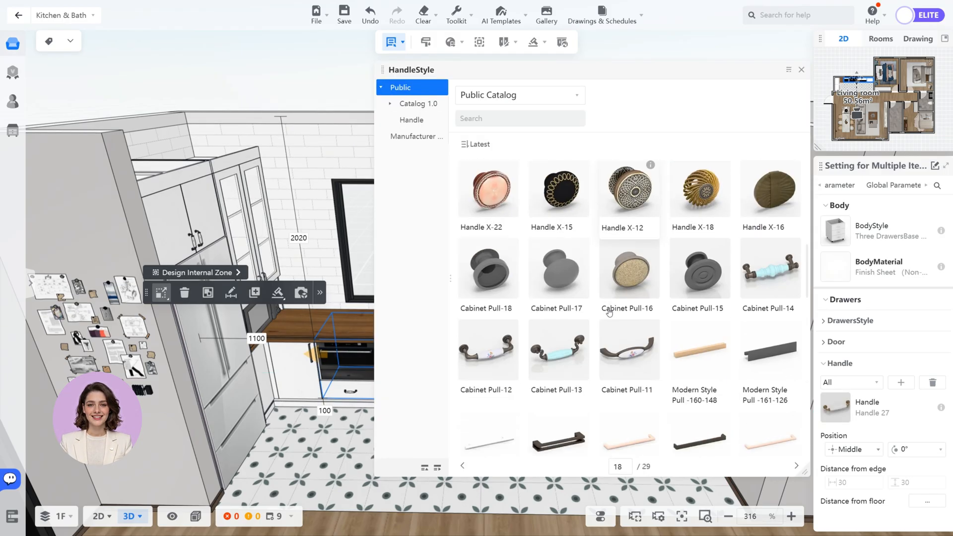
scroll(610, 312, down, 2)
click(698, 353)
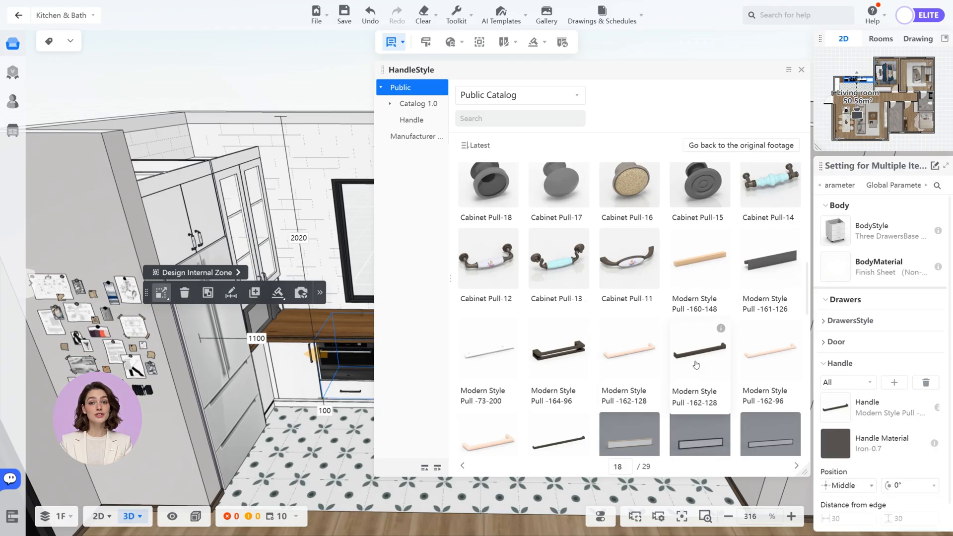
Set the drawer handles' position to Top and close the handle catalog
scroll(856, 461, down, 1)
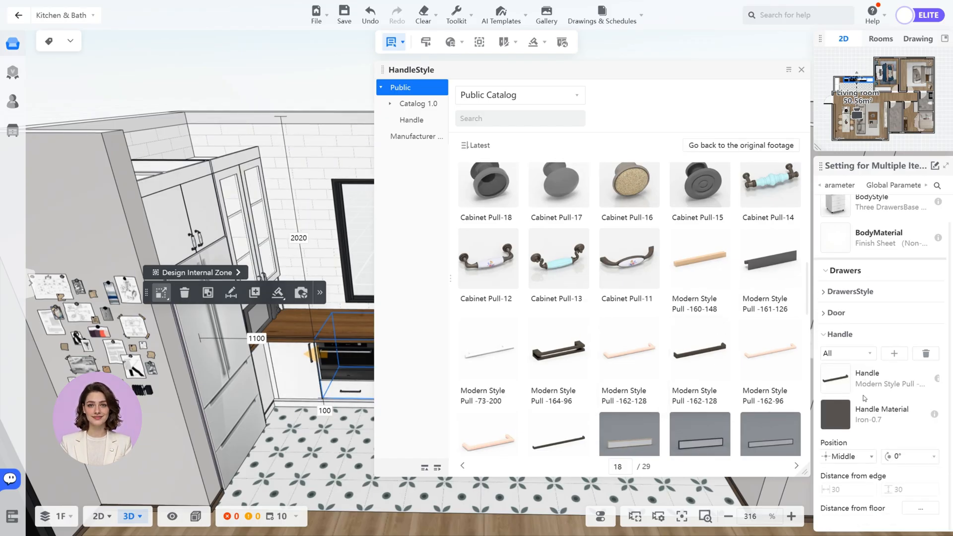
click(856, 462)
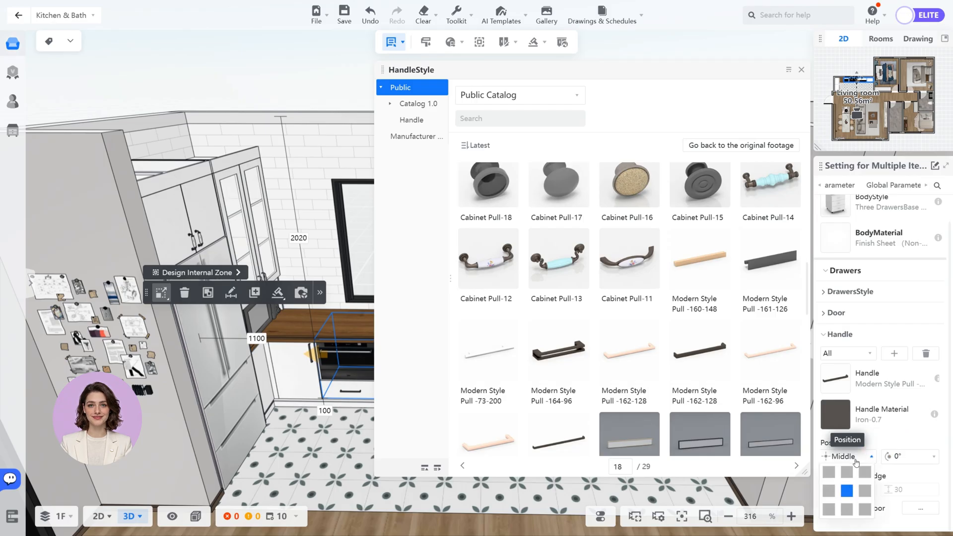
click(848, 473)
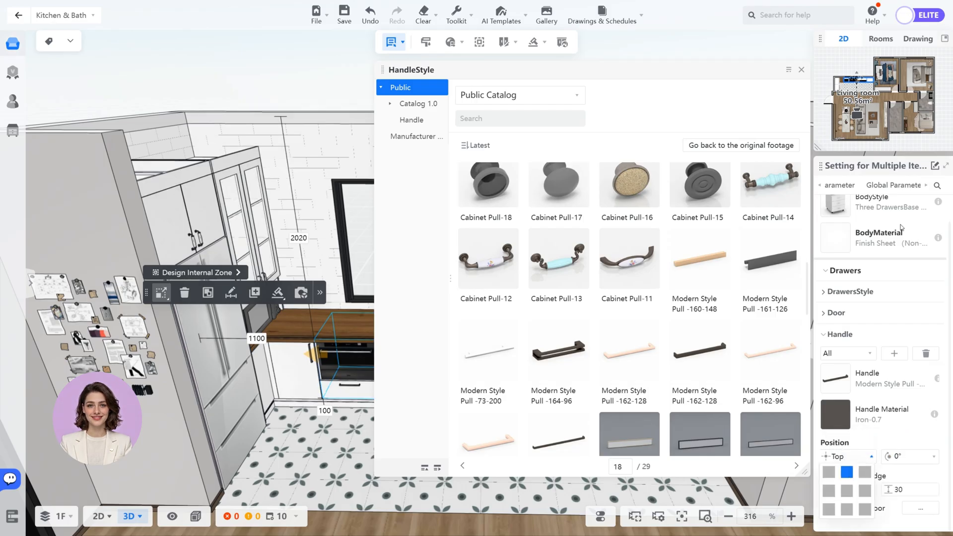
click(801, 69)
Select the wall cabinets on both sides of the window and apply the public Finish Sheet (Non-embossed) Matte as their body material
click(646, 213)
click(646, 213)
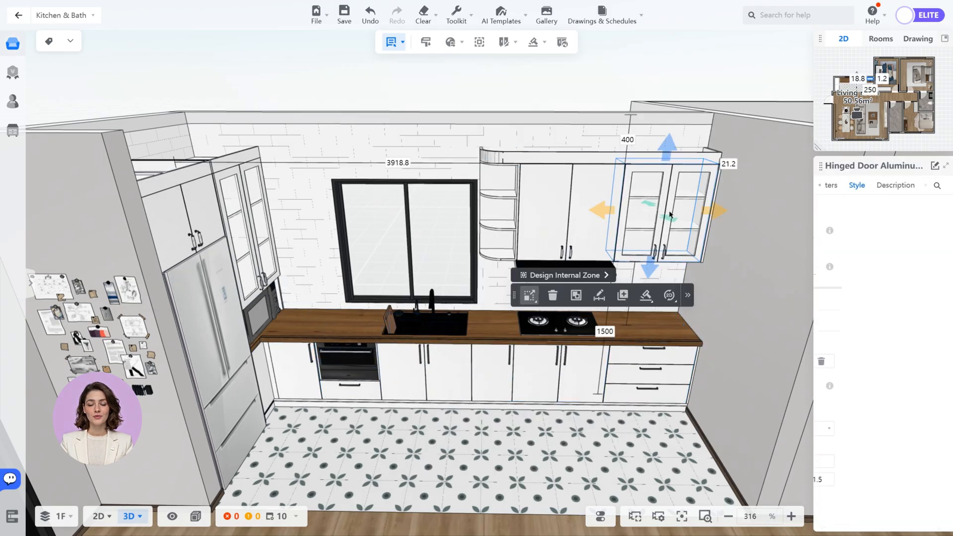
ctrl+click(563, 213)
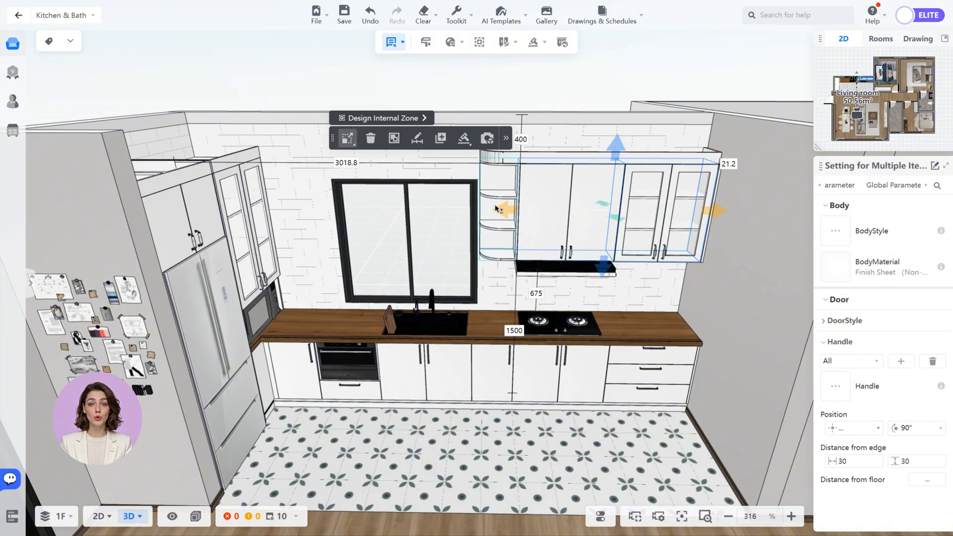
ctrl+click(213, 213)
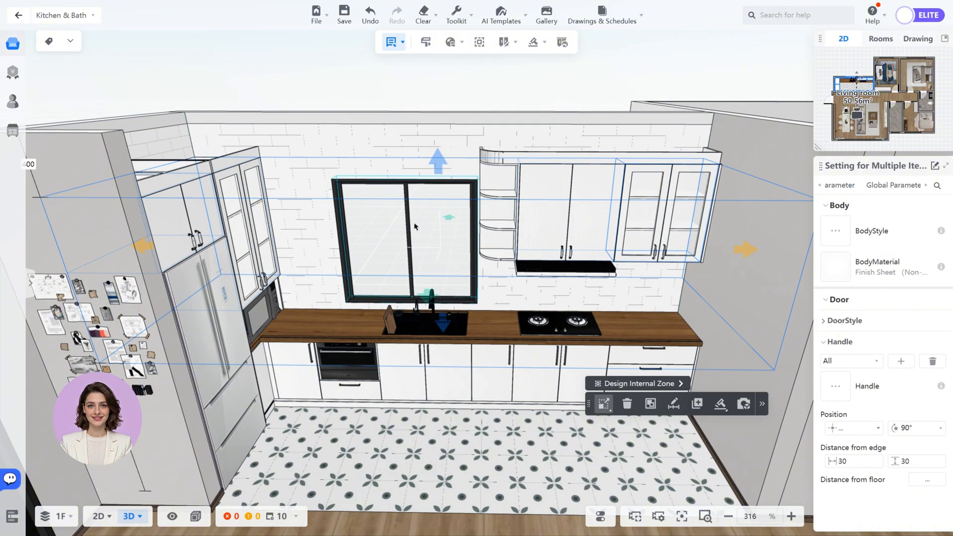
click(836, 267)
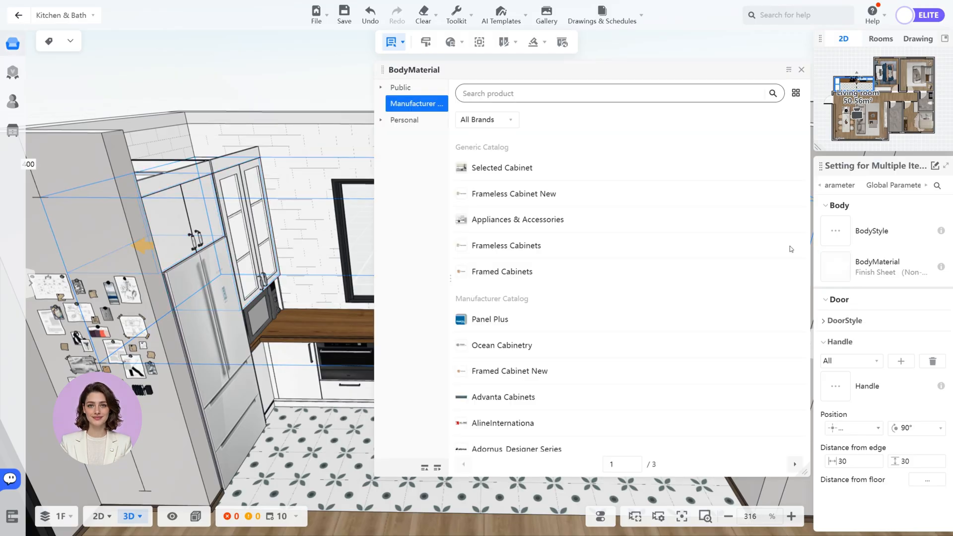
click(401, 88)
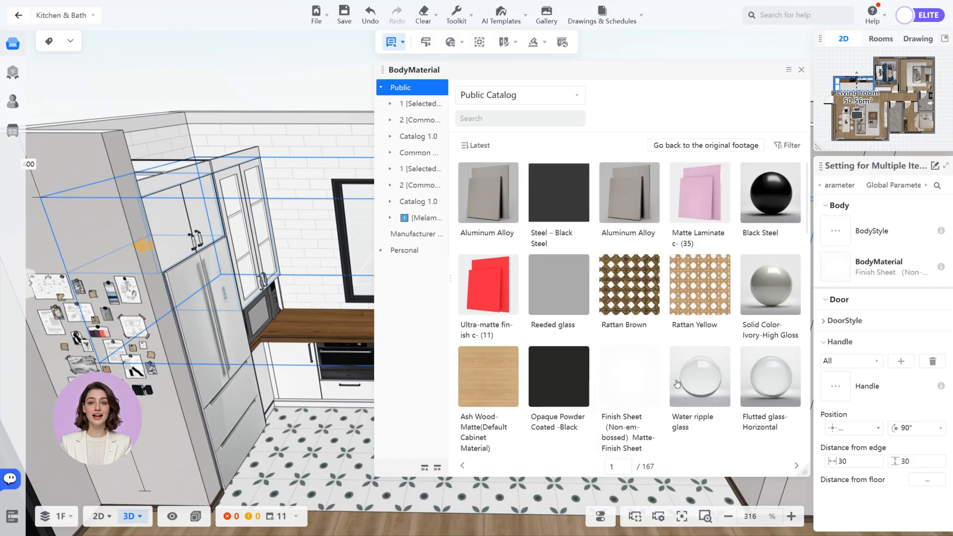
Replace the selected wall cabinets' door handles with the black Modern Style Pull -162-128 and close the handle catalog
click(836, 386)
scroll(648, 306, down, 5)
scroll(648, 305, down, 5)
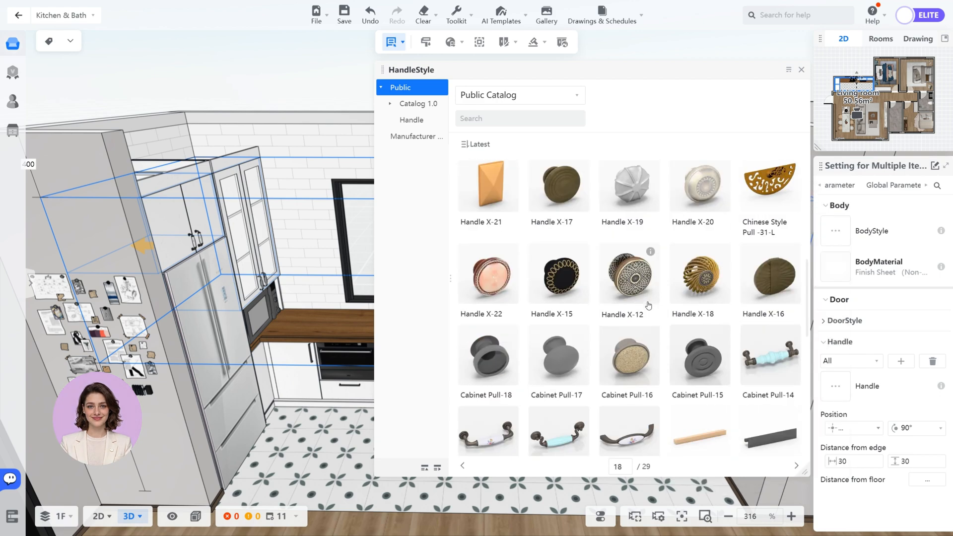
click(699, 348)
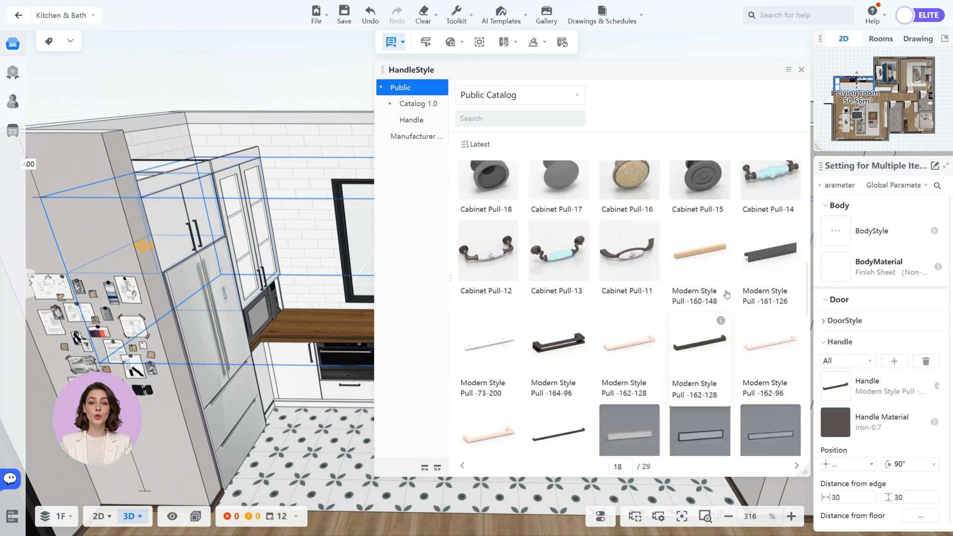
click(801, 71)
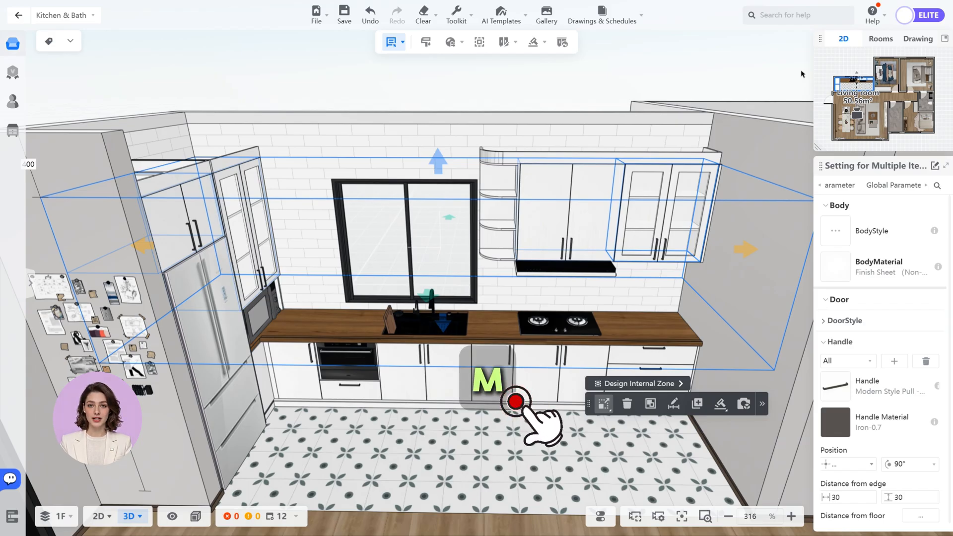
Use the material brush in default replacement mode to copy the white cabinet finish onto the remaining upper cabinet surfaces
key(m)
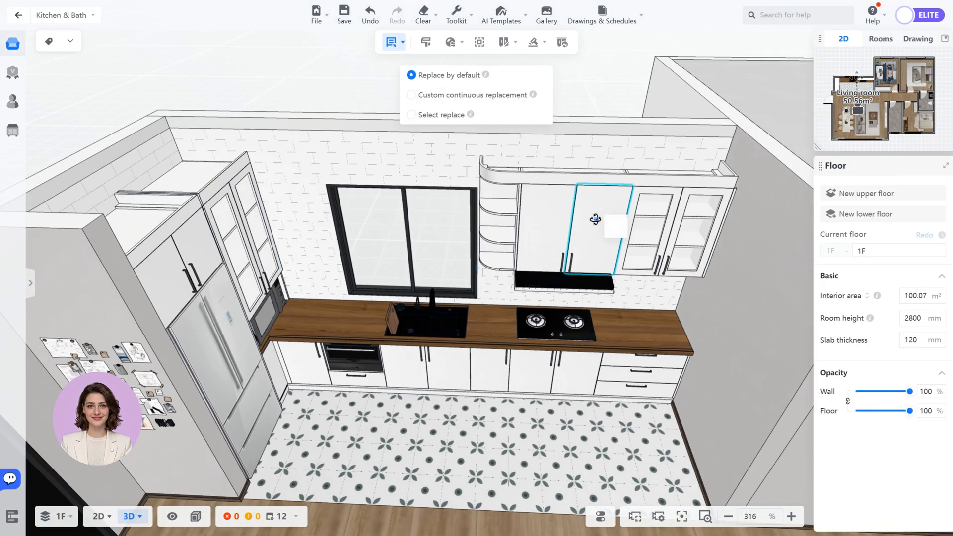
drag(595, 219, 594, 204)
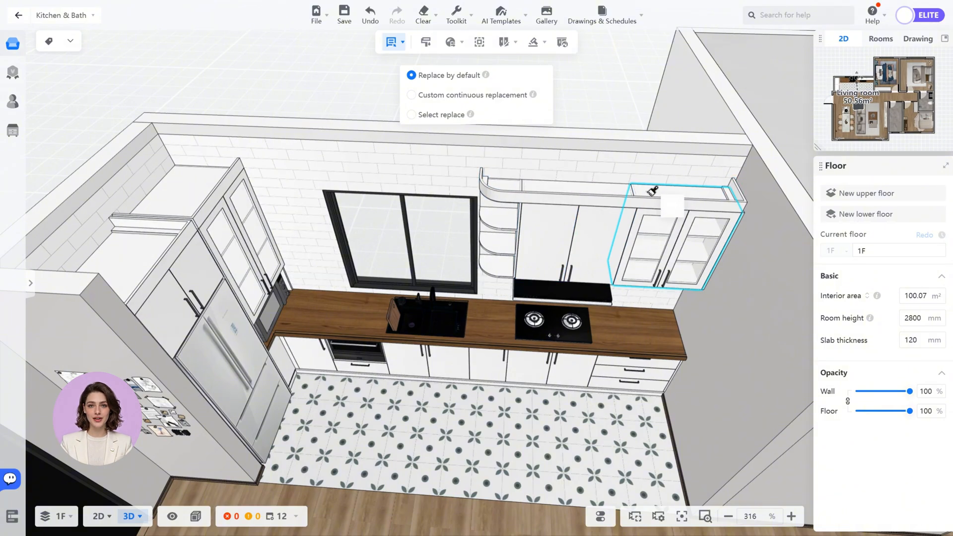
click(139, 254)
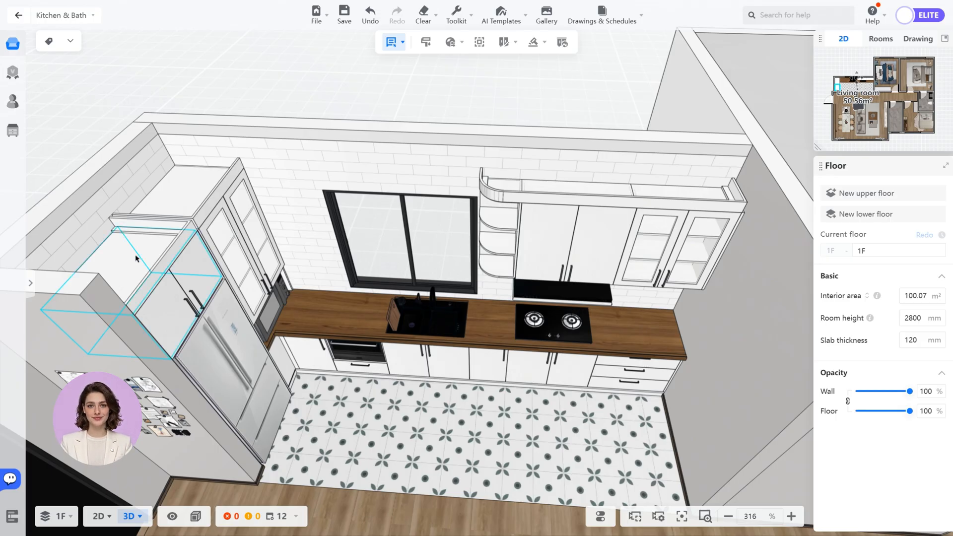
Place Tableware X-12 from the public kitchen decorations on the countertop between the cooktop and the side wall
click(15, 45)
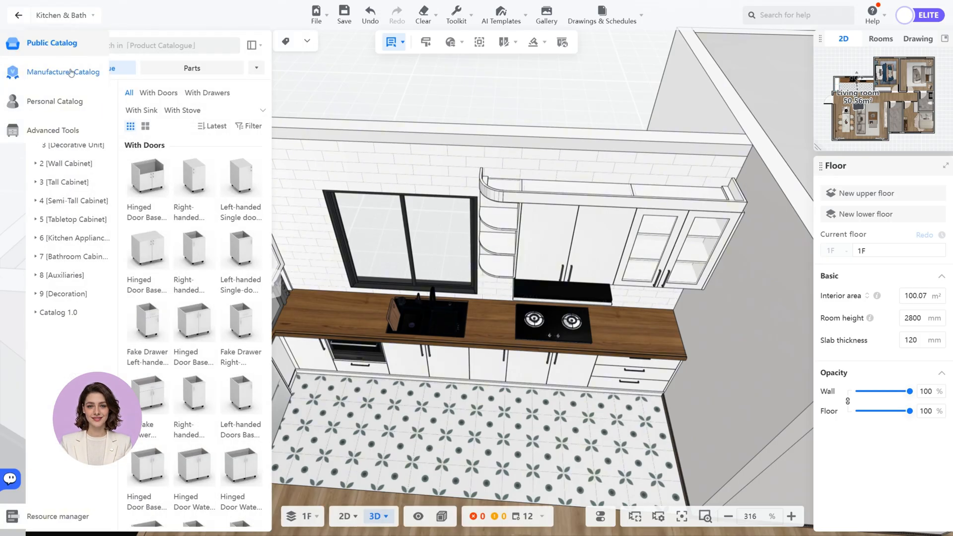
click(75, 294)
mouse_move(106, 261)
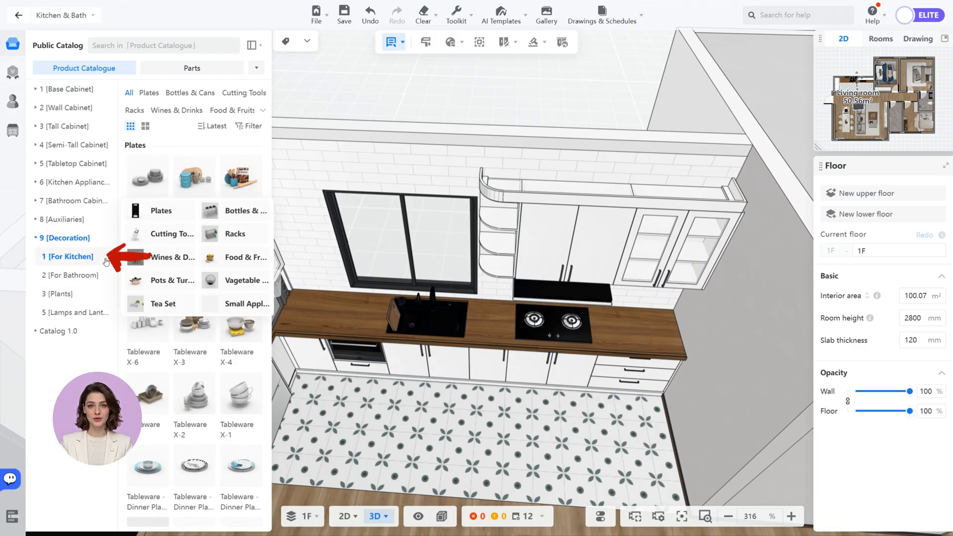
click(237, 188)
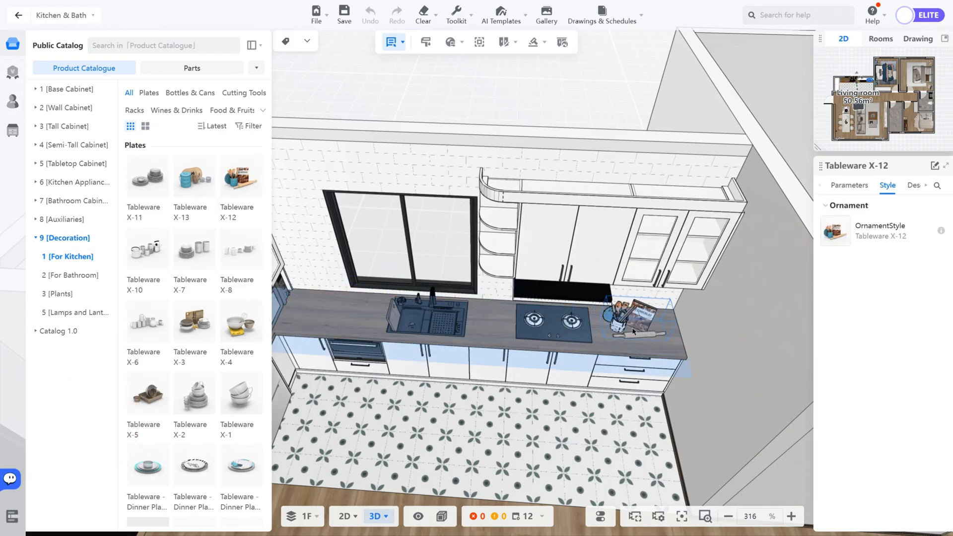
click(633, 331)
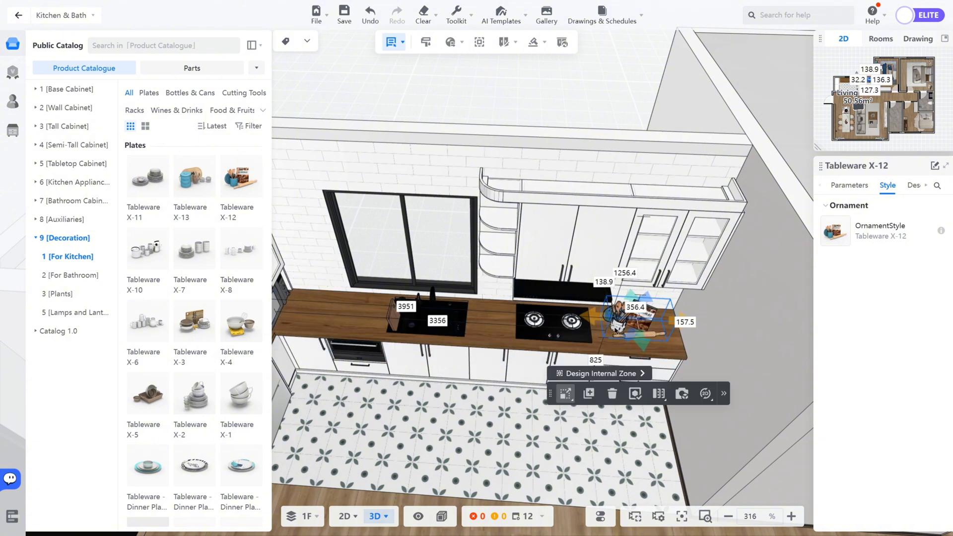
Place Storage Jar-14 from the Bottles & Cans decorations on the countertop beside the sink, toward the fridge side
scroll(193, 347, down, 7)
click(241, 263)
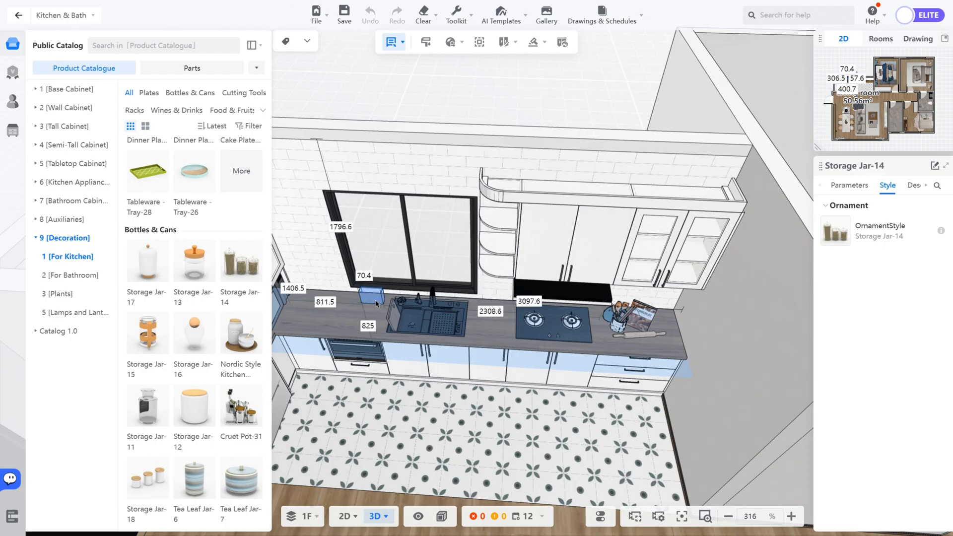
click(375, 300)
Place Cutting Tool-26 from the Cutting Tools decorations on the countertop next to the storage jars and deselect it
scroll(227, 282, down, 8)
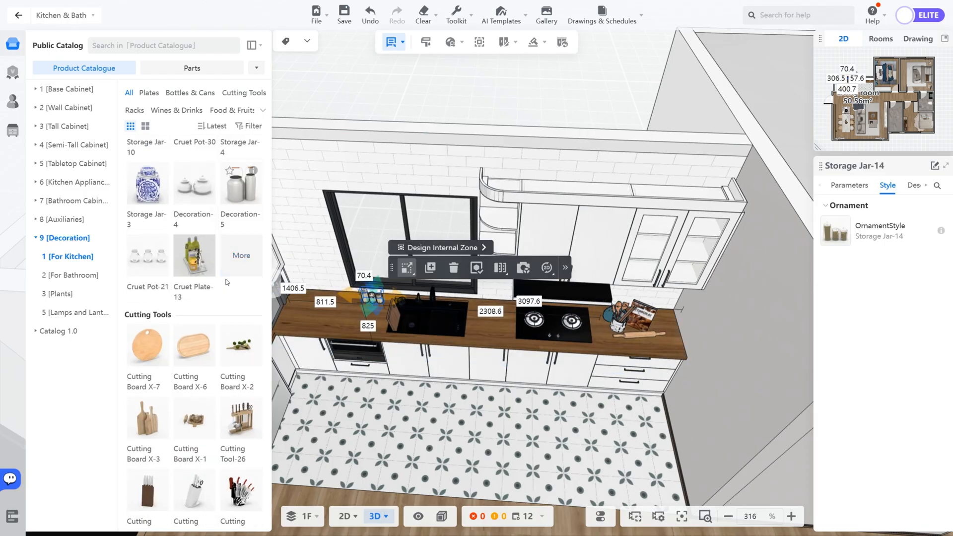
click(279, 286)
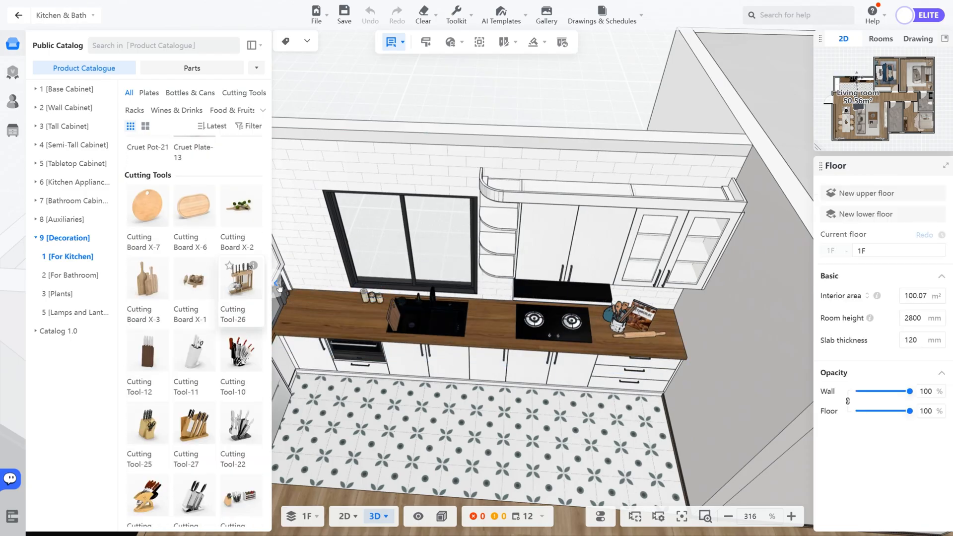
click(325, 297)
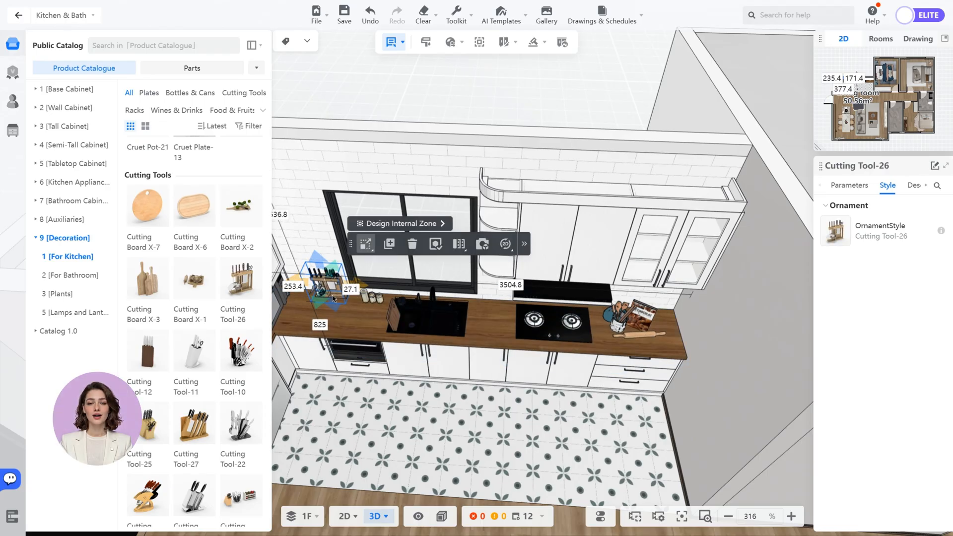
key(Escape)
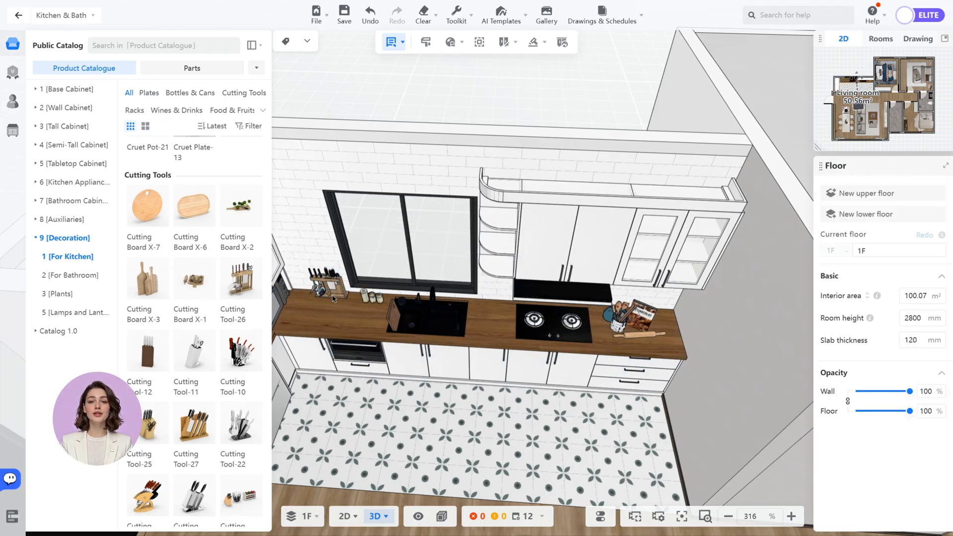